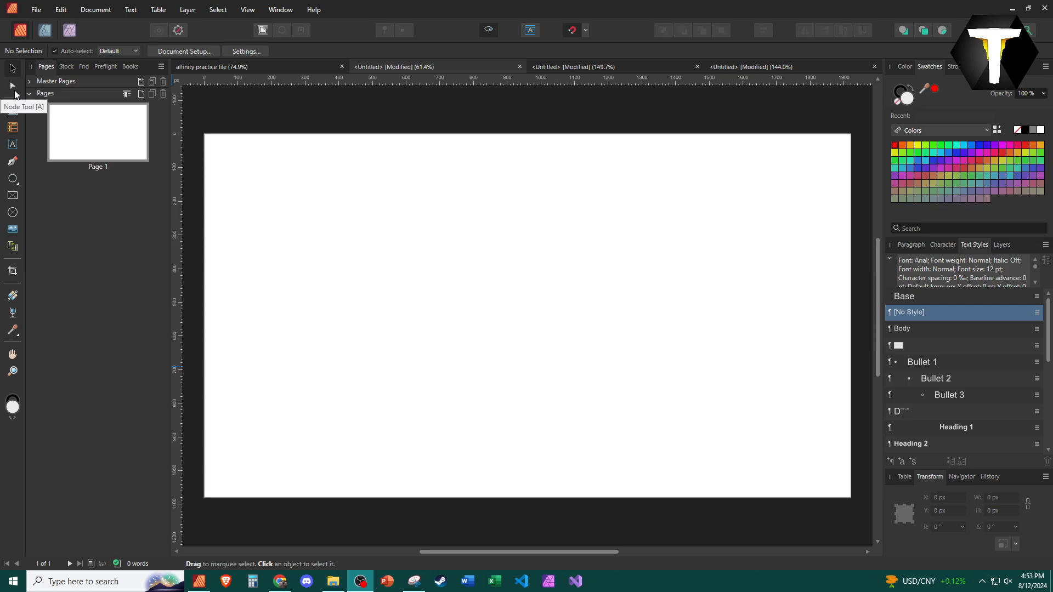
pyautogui.click(16, 114)
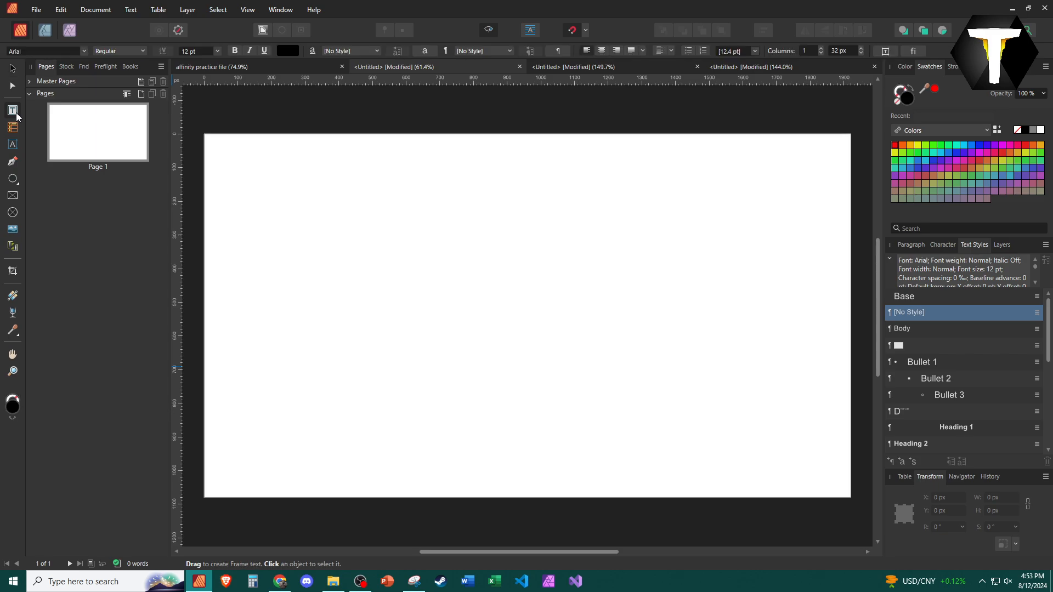
pyautogui.press('t')
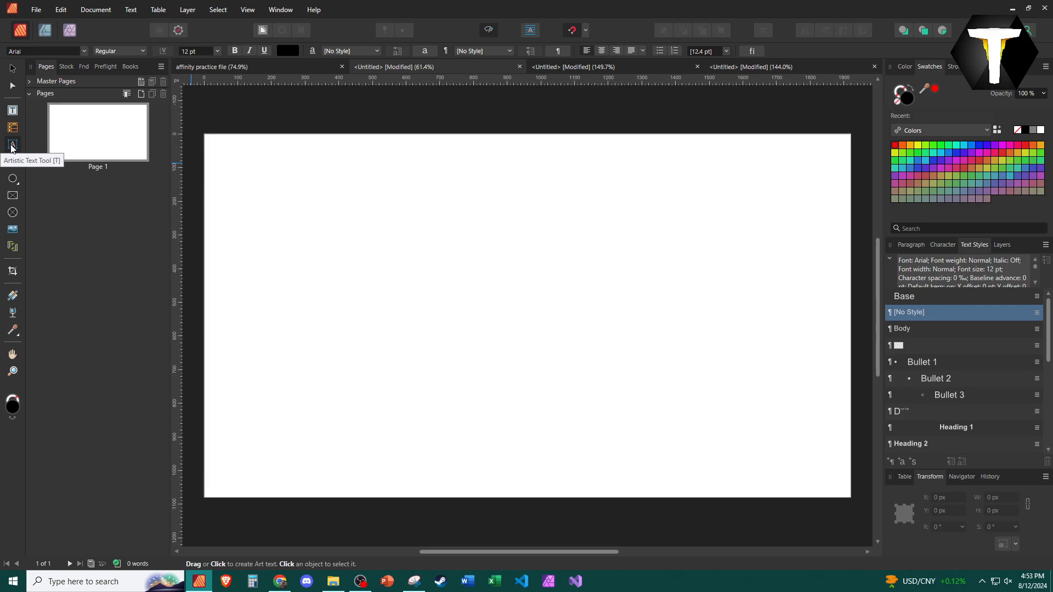
pyautogui.click(14, 163)
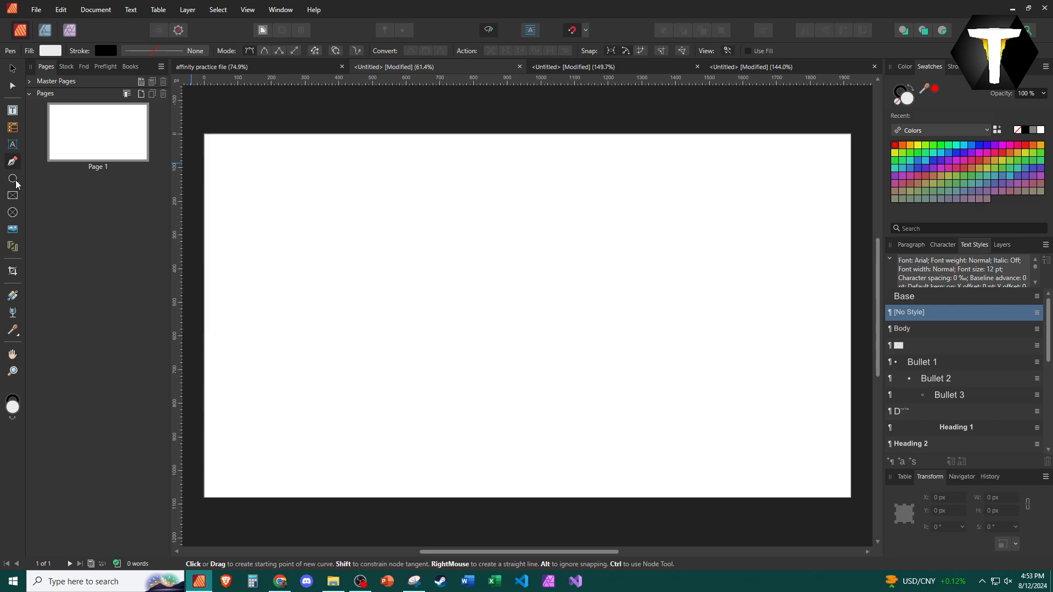
# Draw a QR code shape about 670 px square on the page and show the Layers panel
pyautogui.click(16, 183)
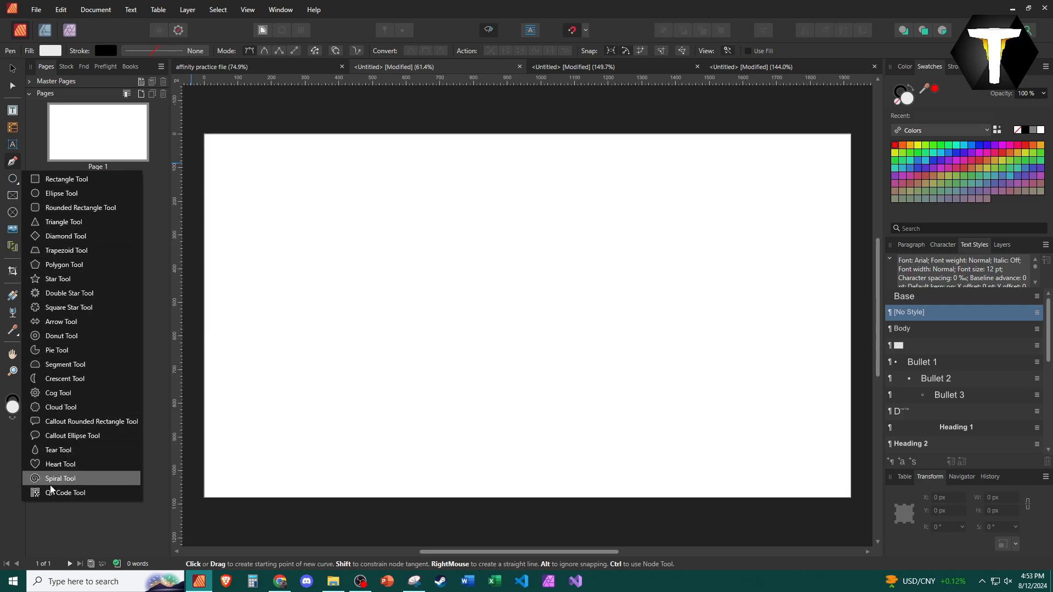
pyautogui.click(69, 493)
pyautogui.moveTo(310, 193); pyautogui.dragTo(504, 450)
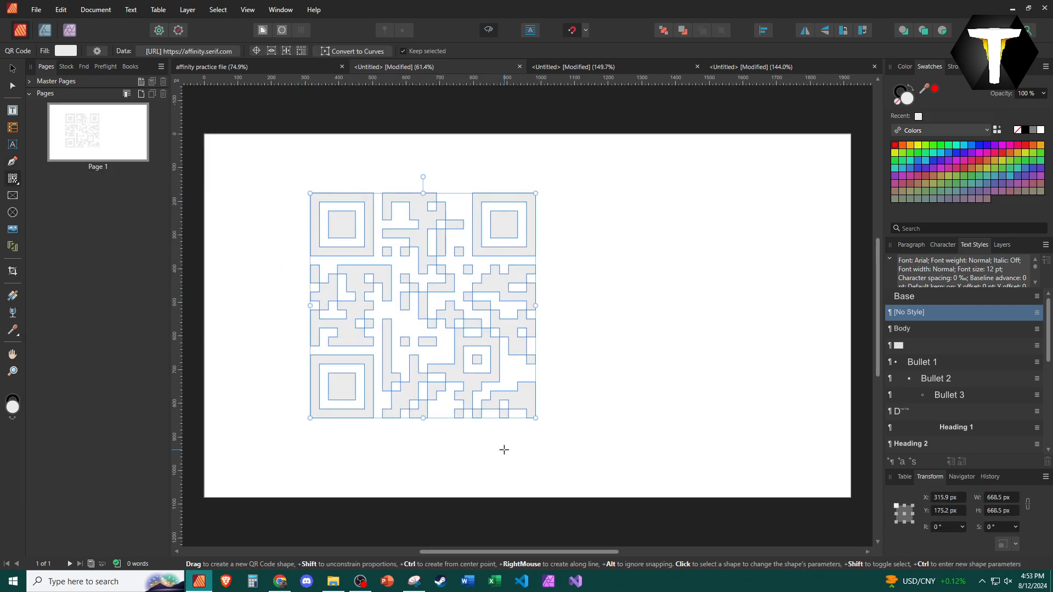
pyautogui.click(1004, 246)
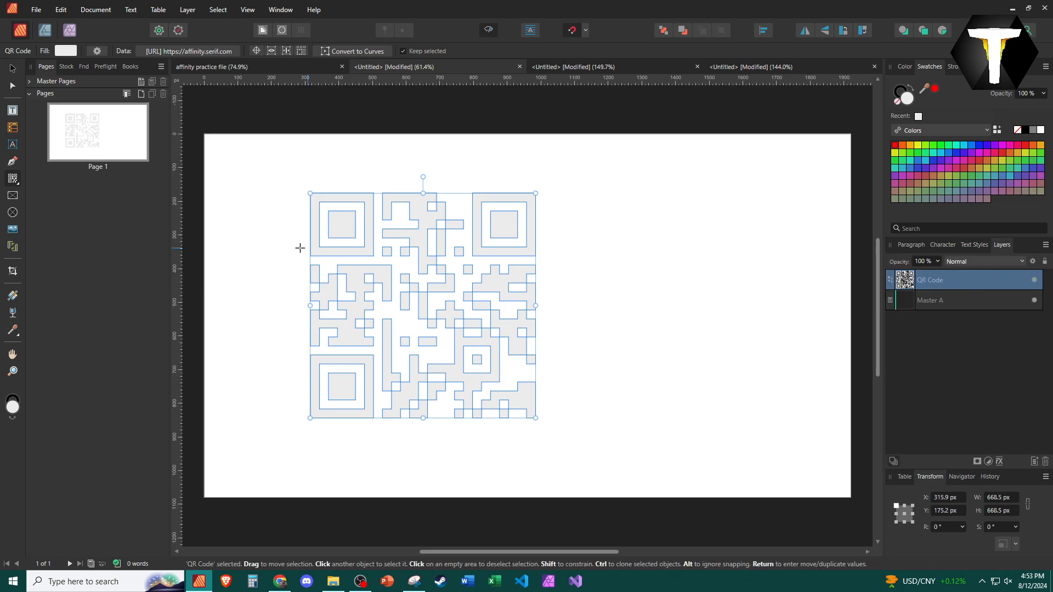
# Draw two more QR code shapes and undo all three QR codes
pyautogui.moveTo(563, 216); pyautogui.dragTo(704, 330)
pyautogui.moveTo(726, 242); pyautogui.dragTo(752, 364)
pyautogui.hotkey('ctrl', 'z')
pyautogui.hotkey('ctrl', 'z')
pyautogui.hotkey('ctrl', 'z')
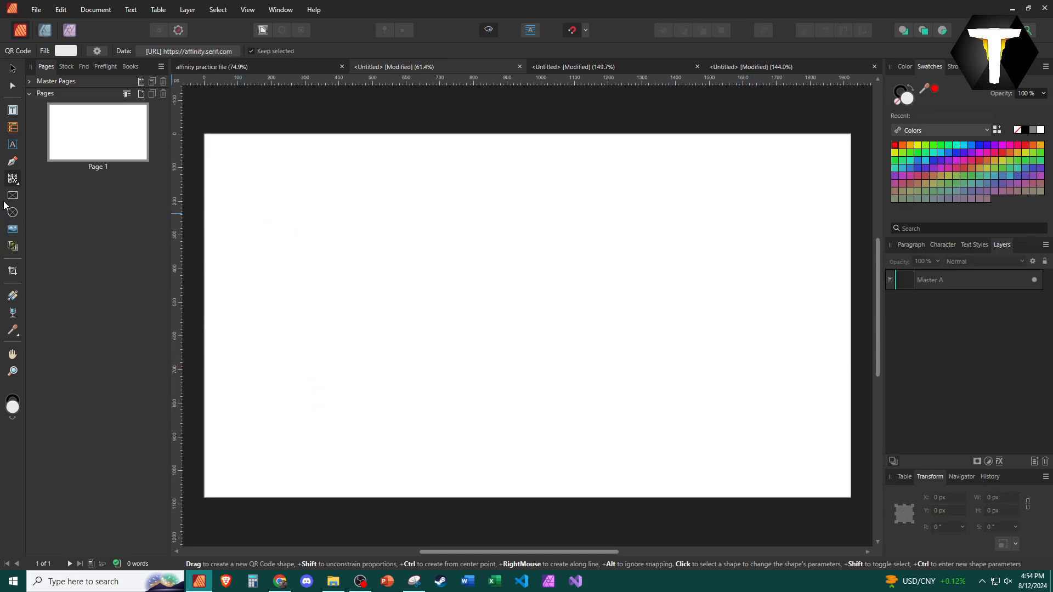
# Place the woodgrain image from the Affinity Publisher Videos folder onto the page at default size
pyautogui.click(17, 233)
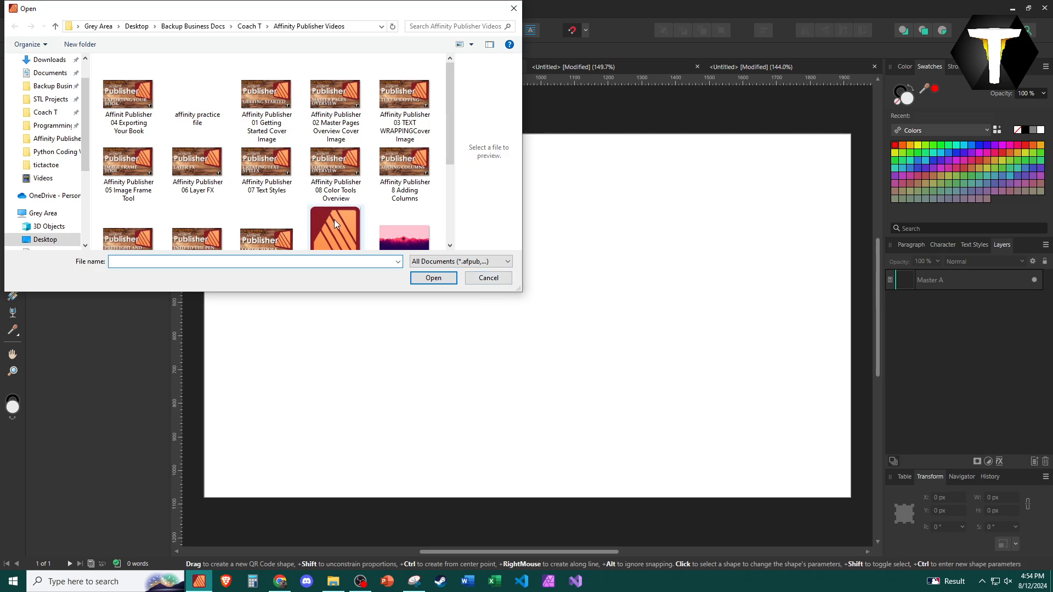
pyautogui.scroll(-3, 334, 220)
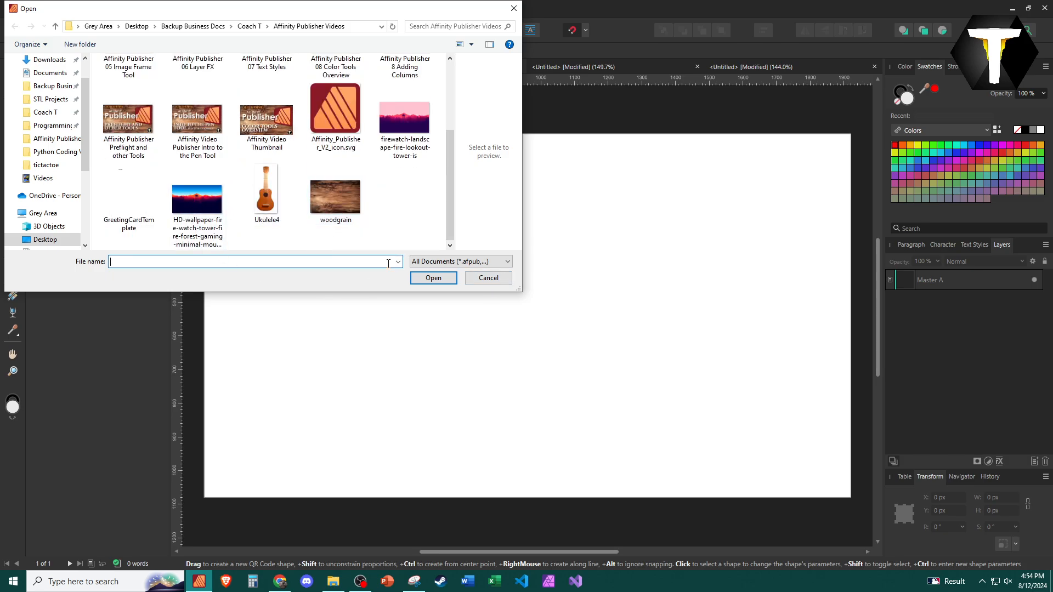
pyautogui.click(314, 182)
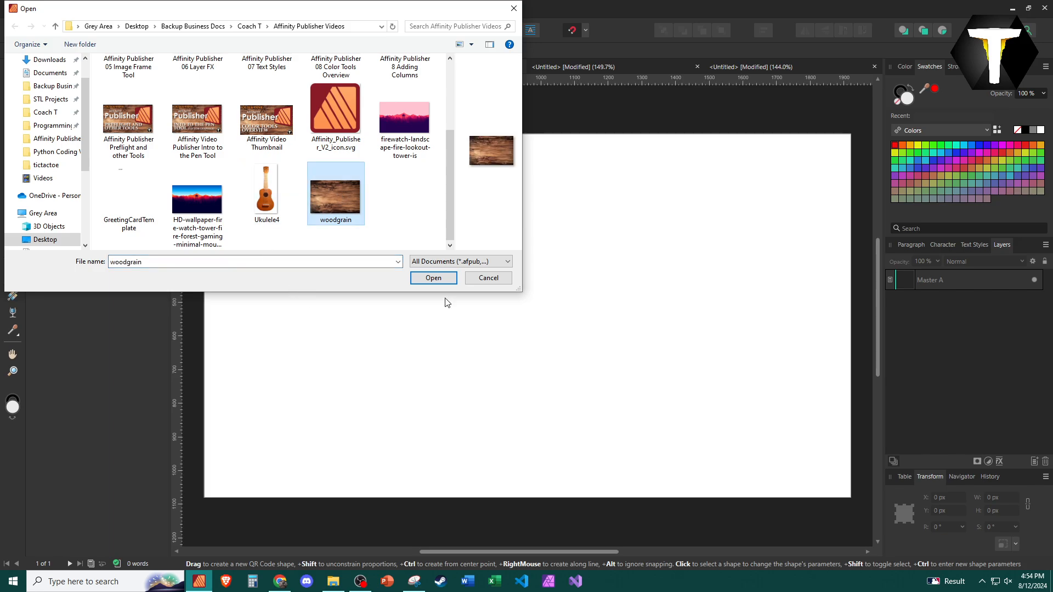
pyautogui.click(439, 280)
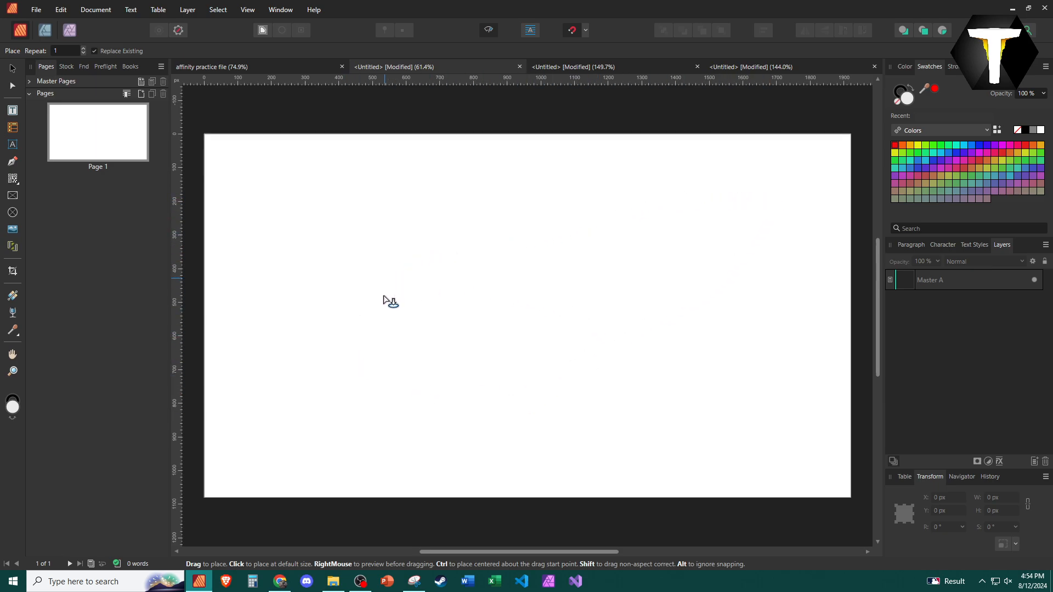
pyautogui.click(537, 316)
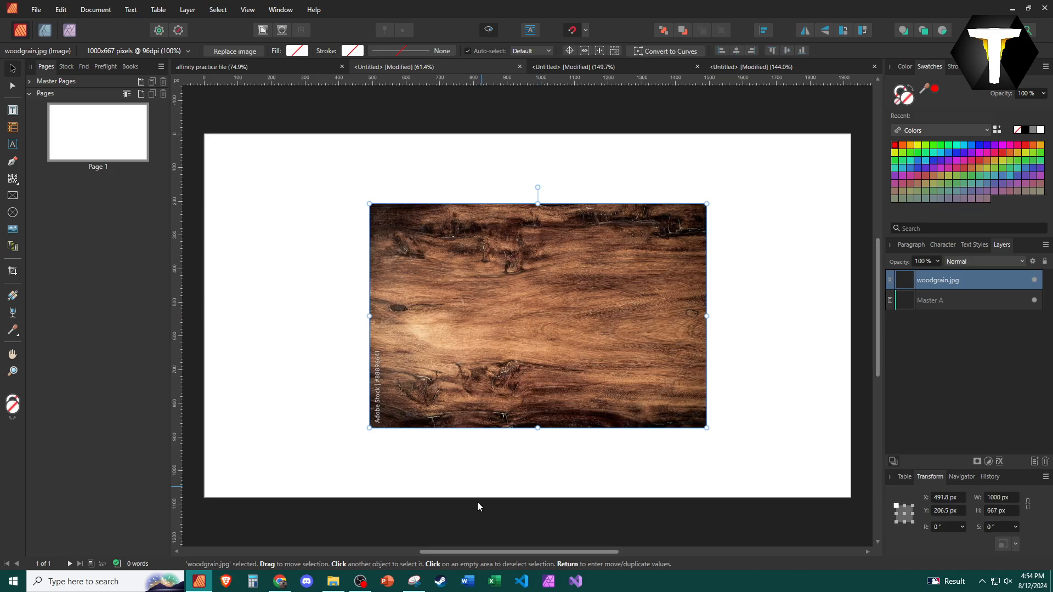
# Move and enlarge the woodgrain image to about 2064 × 1377 px so it covers the whole page
pyautogui.moveTo(507, 307); pyautogui.dragTo(360, 252)
pyautogui.moveTo(527, 358); pyautogui.dragTo(834, 483)
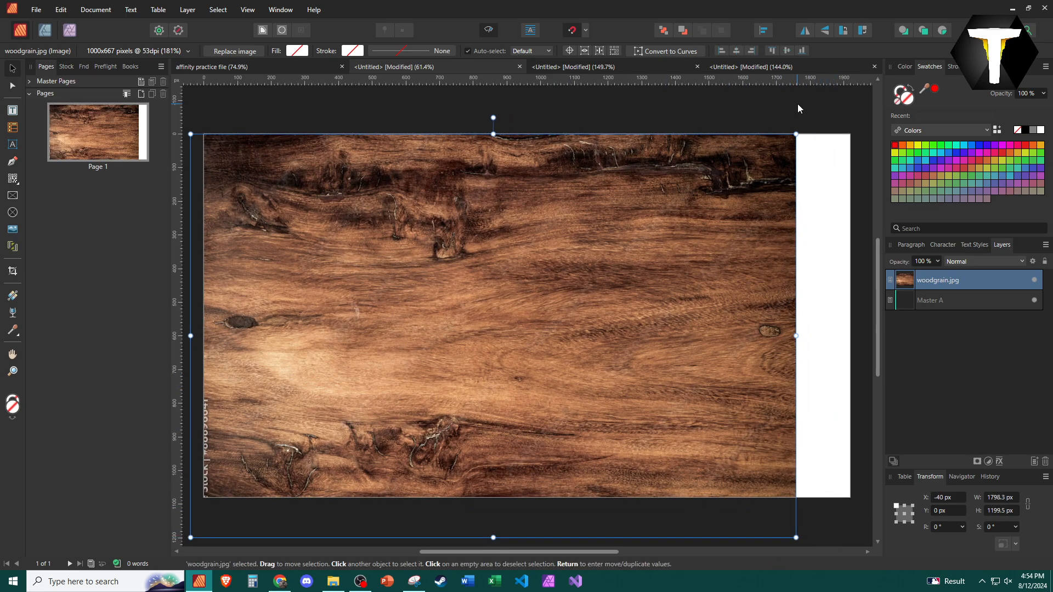
pyautogui.moveTo(793, 137); pyautogui.dragTo(860, 79)
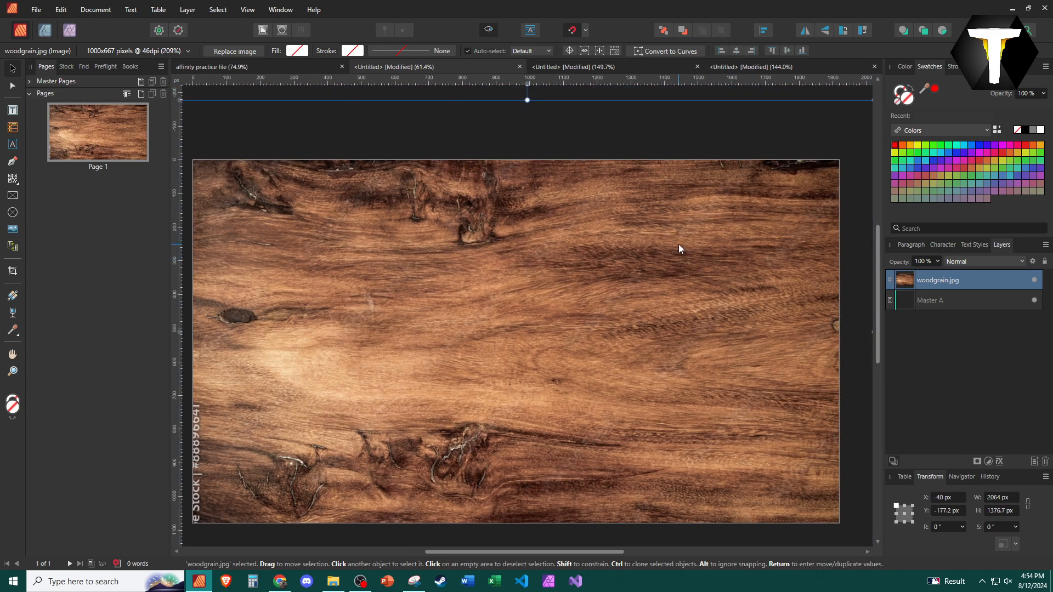
pyautogui.scroll(-3, 681, 246)
pyautogui.moveTo(606, 278); pyautogui.dragTo(606, 304)
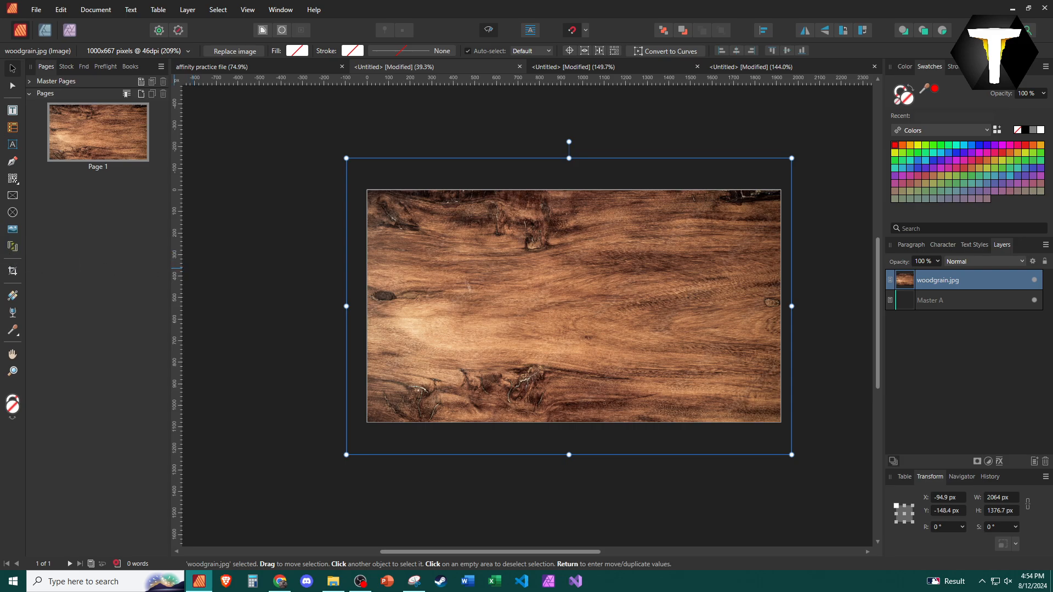
# Draw a two-row, two-column data merge layout over the image and delete it
pyautogui.click(13, 246)
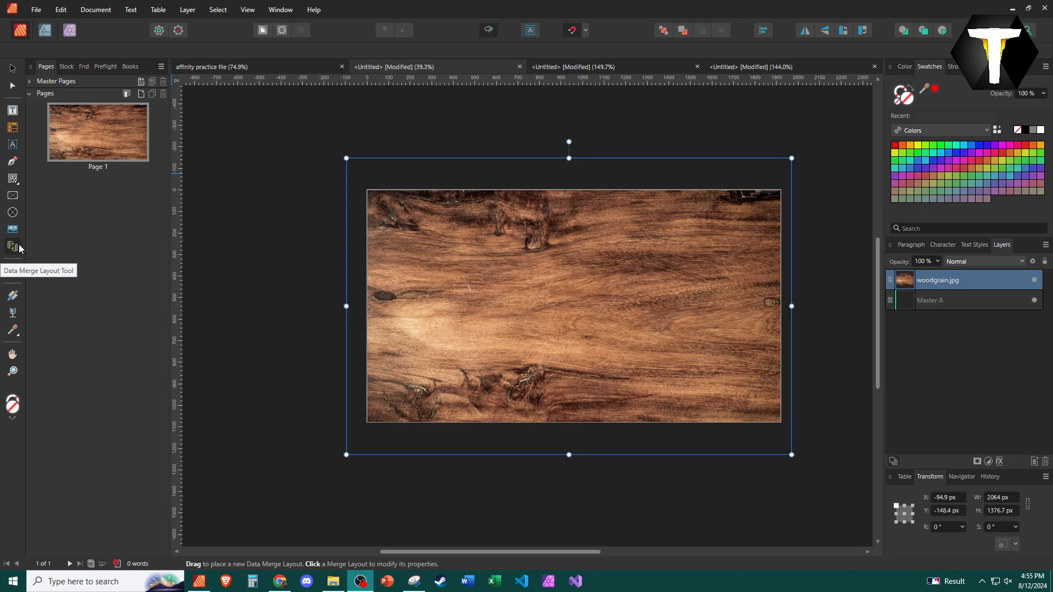
pyautogui.moveTo(416, 239); pyautogui.dragTo(680, 375)
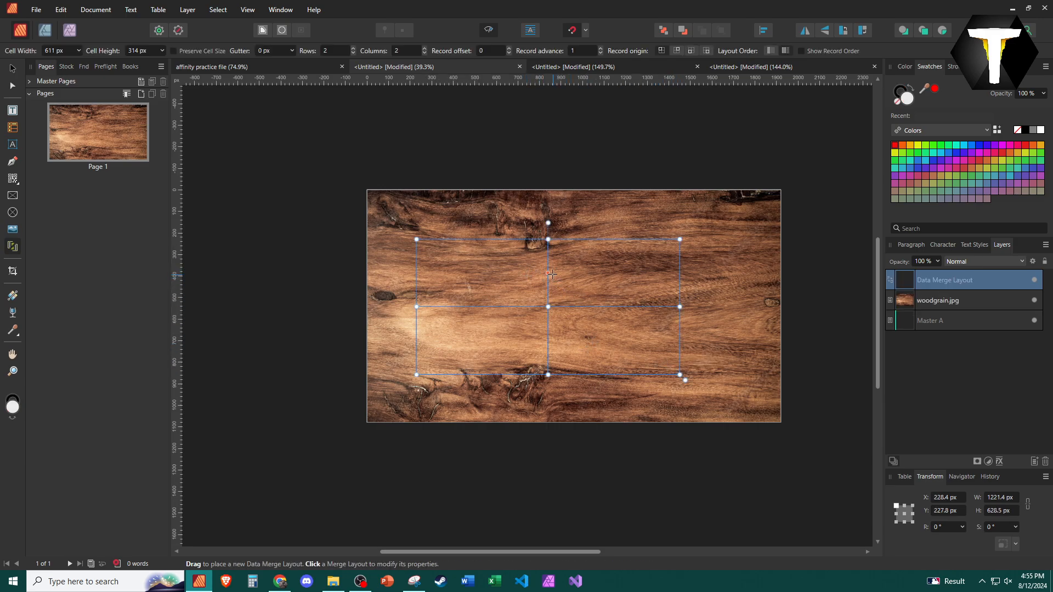
pyautogui.moveTo(551, 274)
pyautogui.mouseDown()
pyautogui.moveTo(569, 264)
pyautogui.moveTo(537, 263)
pyautogui.moveTo(556, 272)
pyautogui.moveTo(543, 273)
pyautogui.mouseUp()
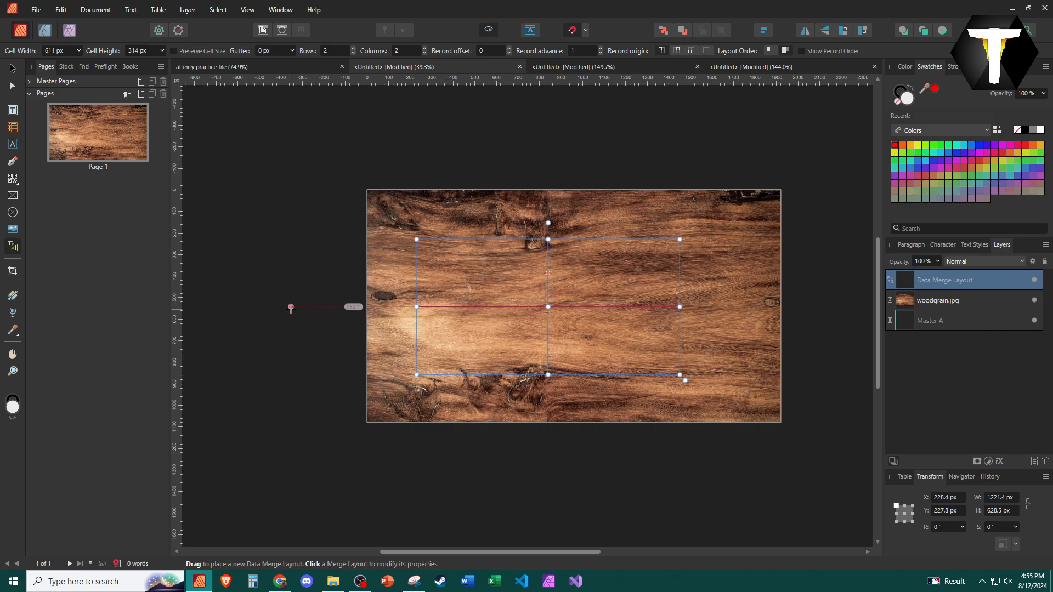
pyautogui.doubleClick(982, 280)
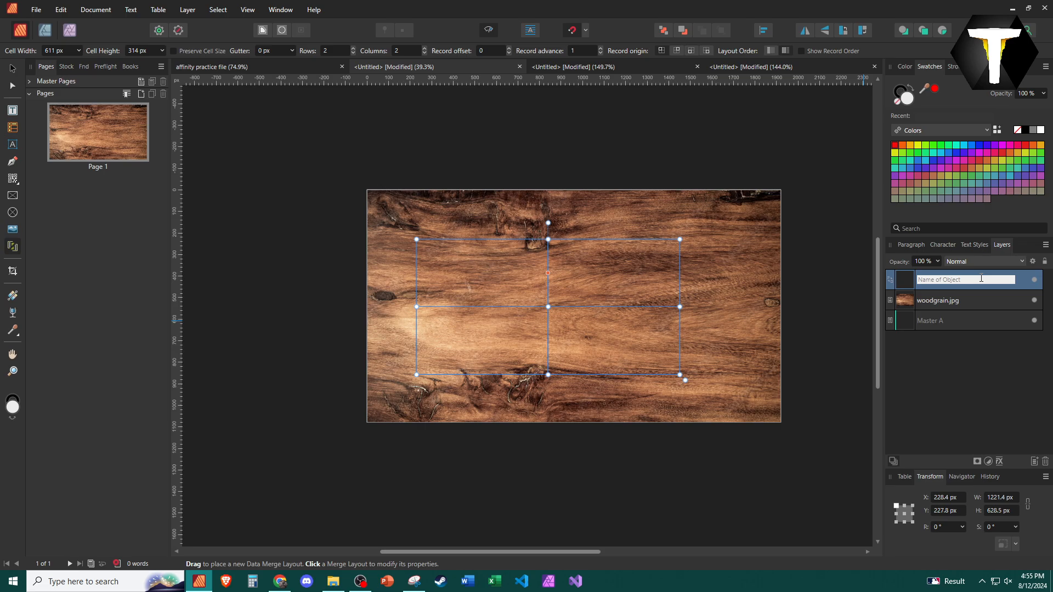
pyautogui.click(897, 282)
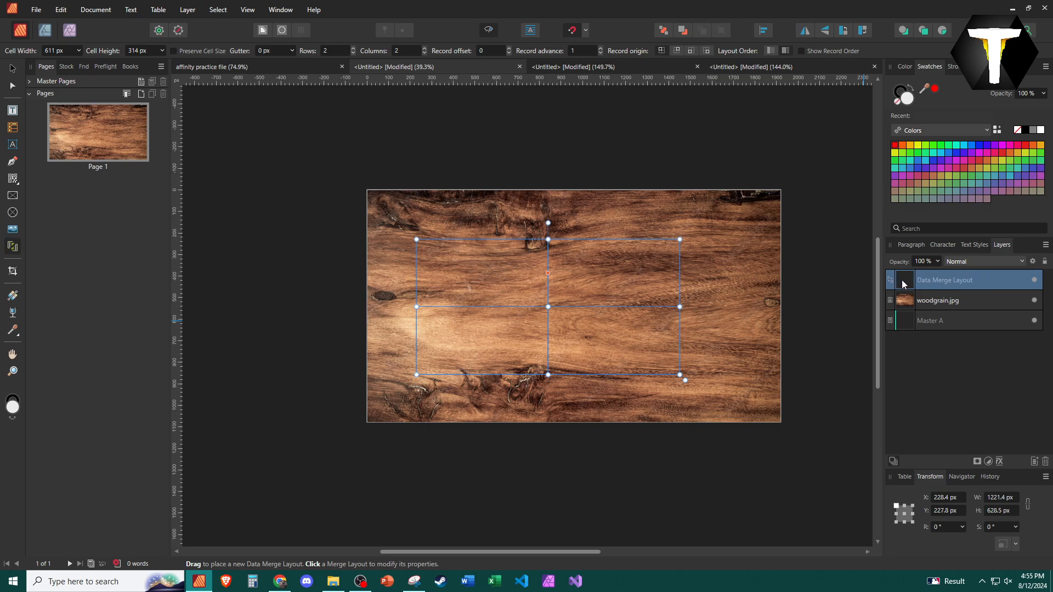
pyautogui.press('Delete')
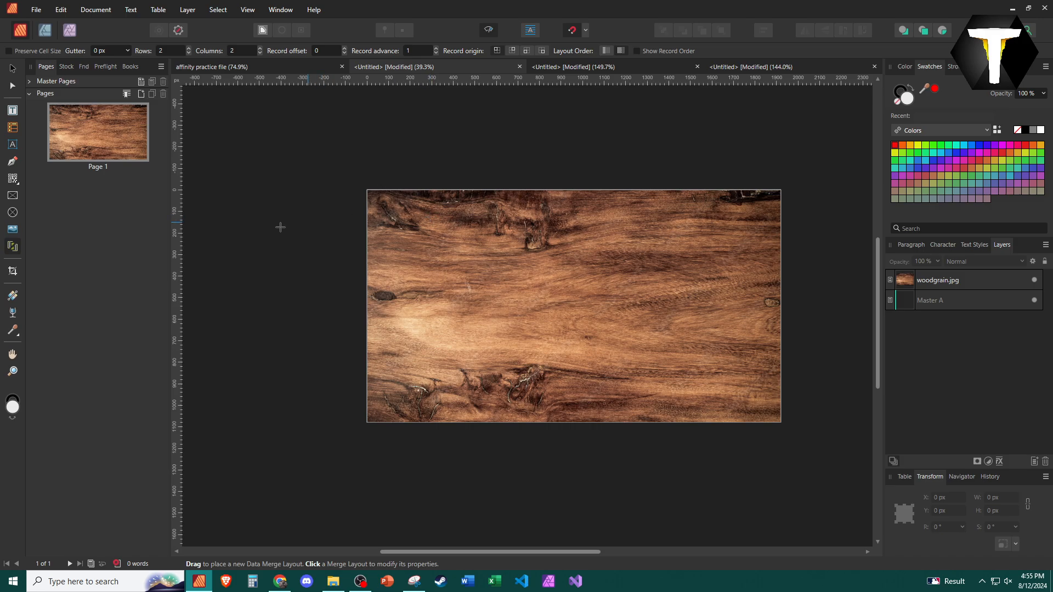
# Crop the woodgrain image to the page edges with the Vector Crop Tool
pyautogui.click(13, 272)
pyautogui.click(504, 237)
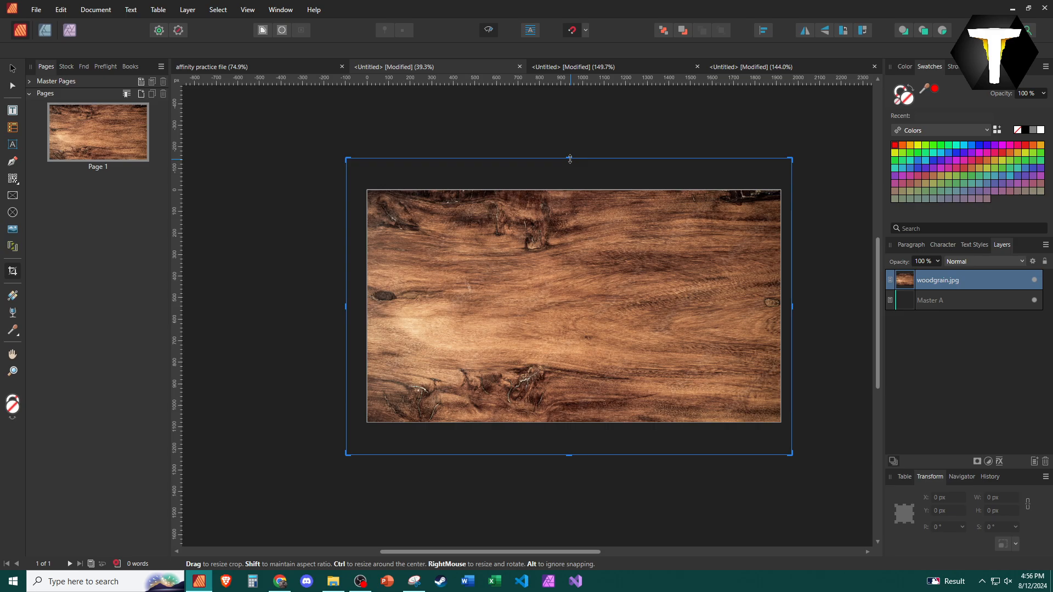
pyautogui.moveTo(570, 160); pyautogui.dragTo(611, 189)
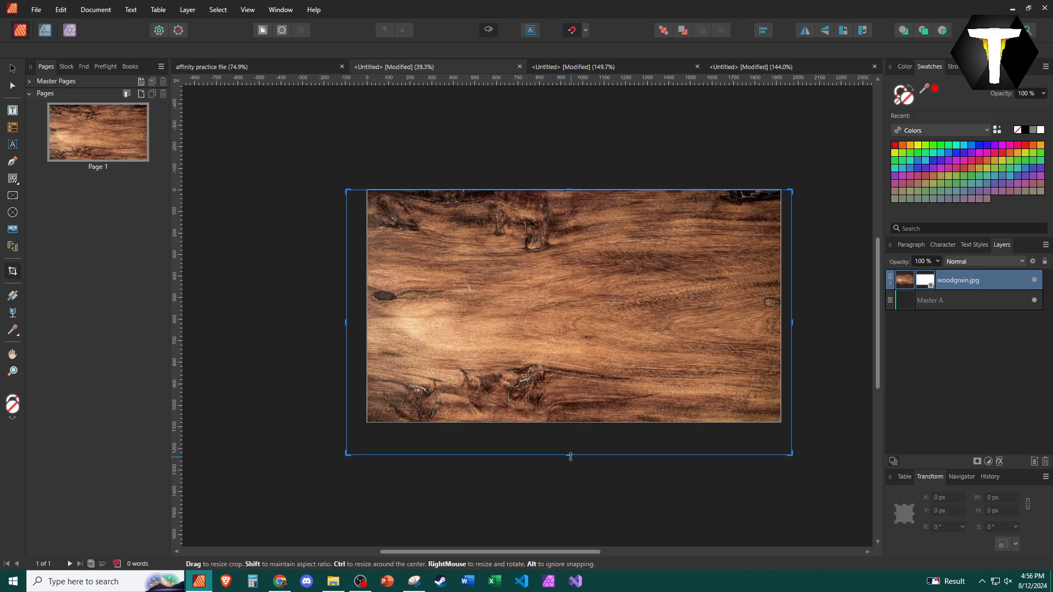
pyautogui.moveTo(572, 454); pyautogui.dragTo(574, 424)
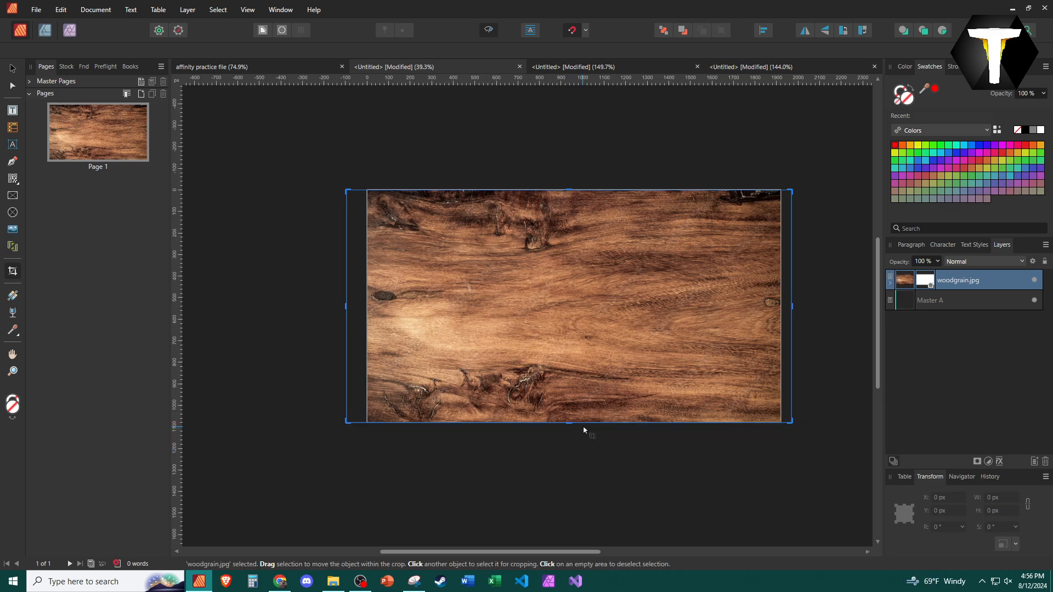
pyautogui.moveTo(790, 306); pyautogui.dragTo(782, 306)
pyautogui.moveTo(347, 308); pyautogui.dragTo(367, 306)
pyautogui.click(12, 68)
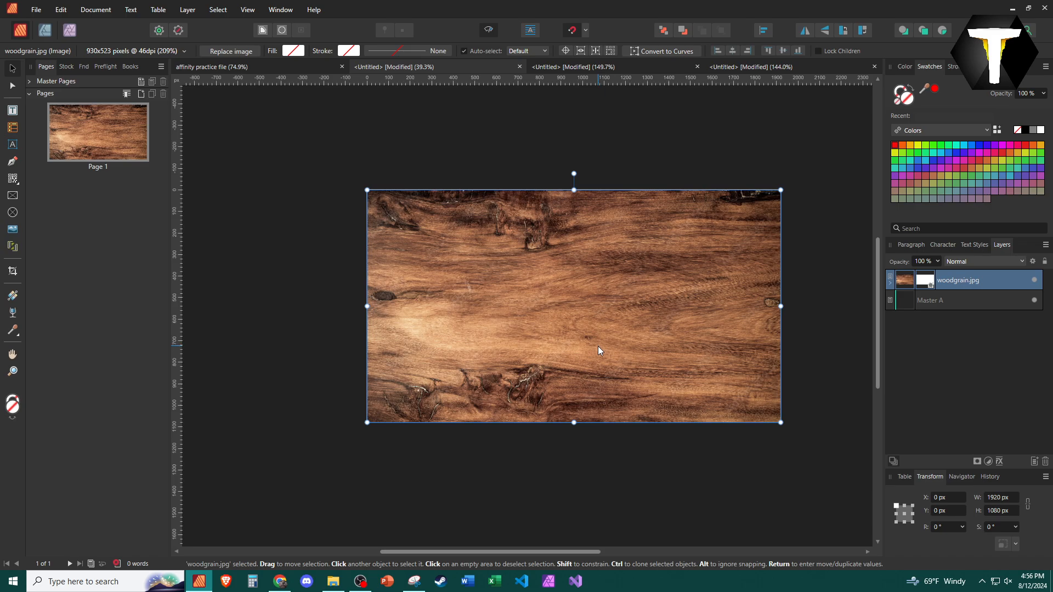
# Move the cropped image off the page and back into place
pyautogui.press('Escape')
pyautogui.click(468, 312)
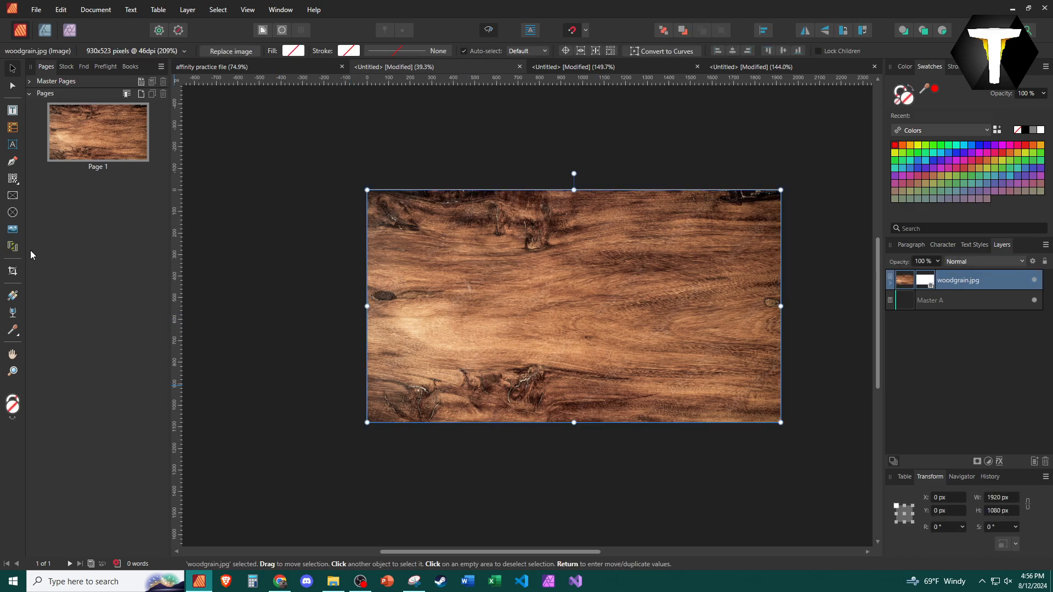
pyautogui.moveTo(614, 363); pyautogui.dragTo(663, 324)
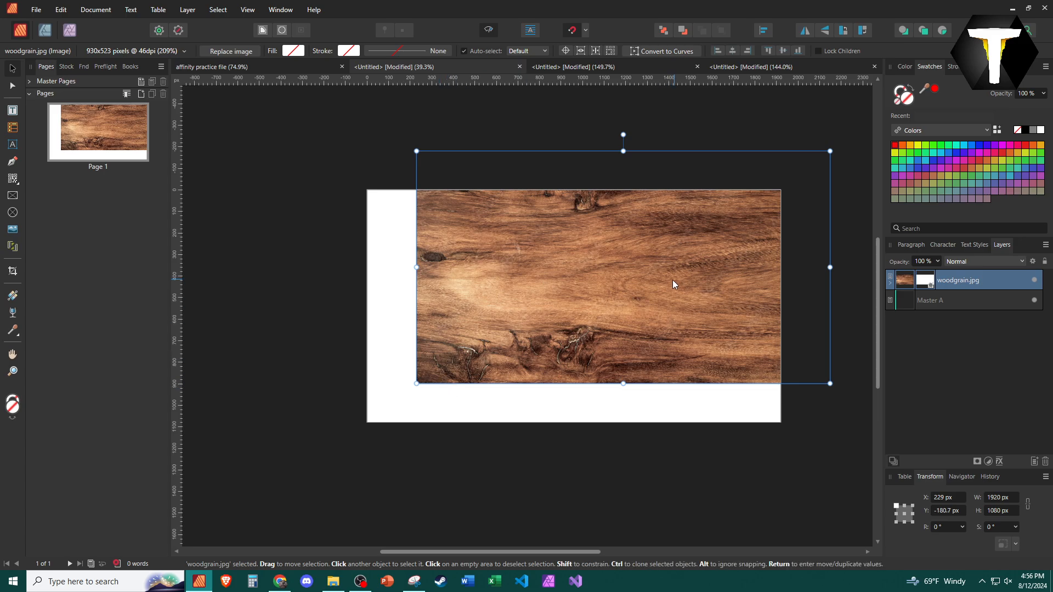
pyautogui.moveTo(673, 284); pyautogui.dragTo(618, 320)
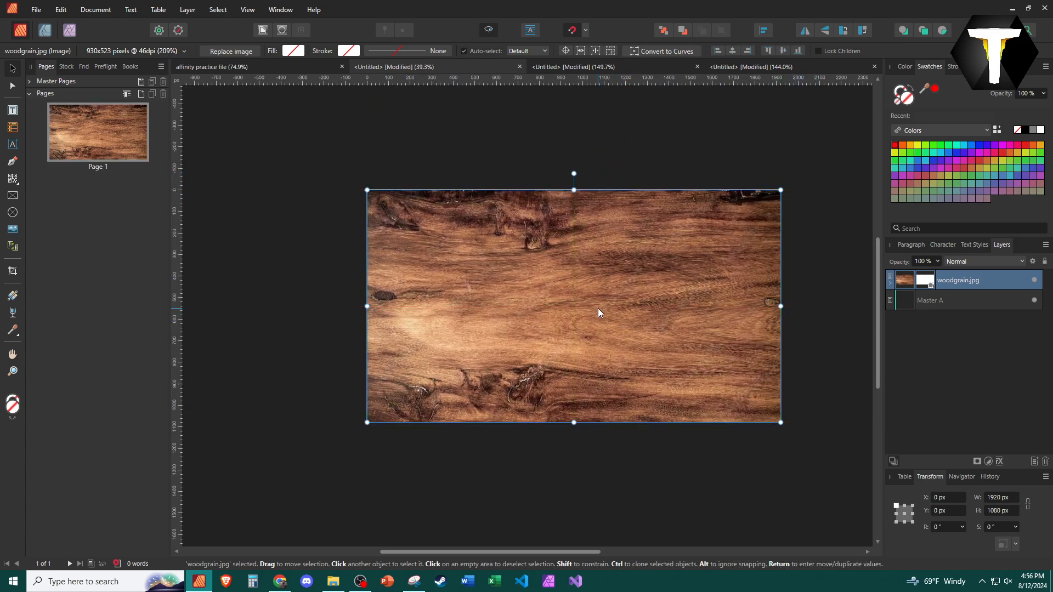
# Shift the image inside its crop and undo the shift
pyautogui.click(13, 271)
pyautogui.moveTo(446, 318)
pyautogui.mouseDown()
pyautogui.moveTo(499, 318)
pyautogui.moveTo(375, 312)
pyautogui.moveTo(432, 323)
pyautogui.mouseUp()
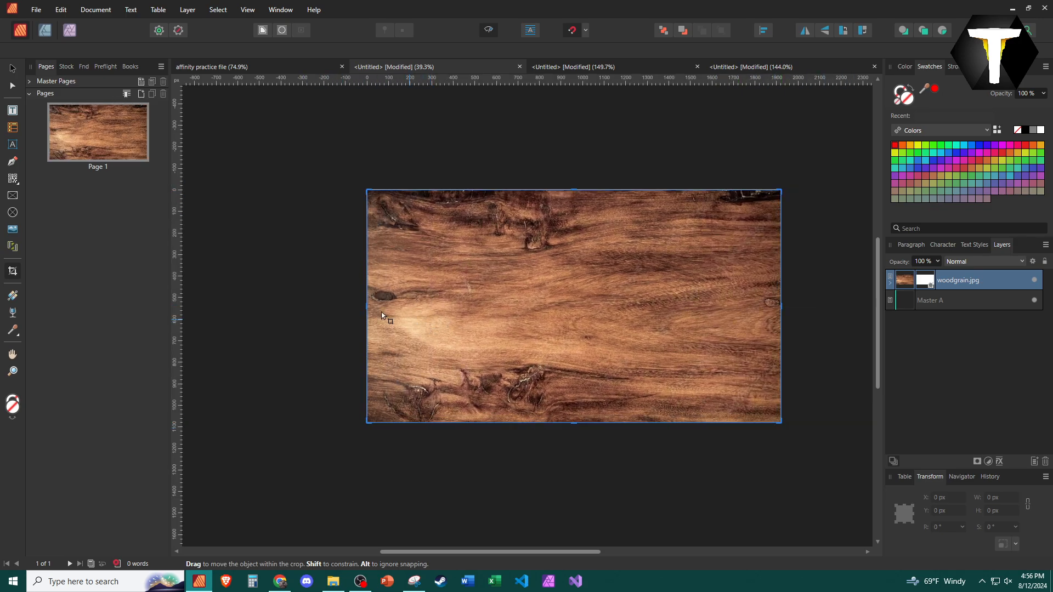
pyautogui.hotkey('ctrl', 'z')
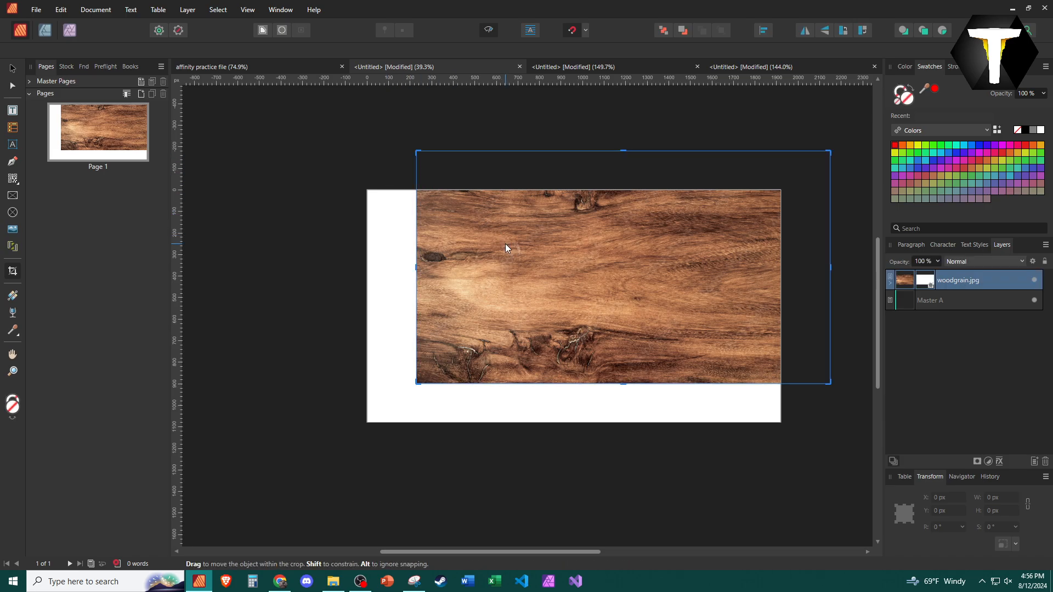
# Shrink the cropped image to about 1562 × 878 px and centre it on the page
pyautogui.press('v')
pyautogui.moveTo(415, 150); pyautogui.dragTo(494, 193)
pyautogui.moveTo(581, 259); pyautogui.dragTo(495, 274)
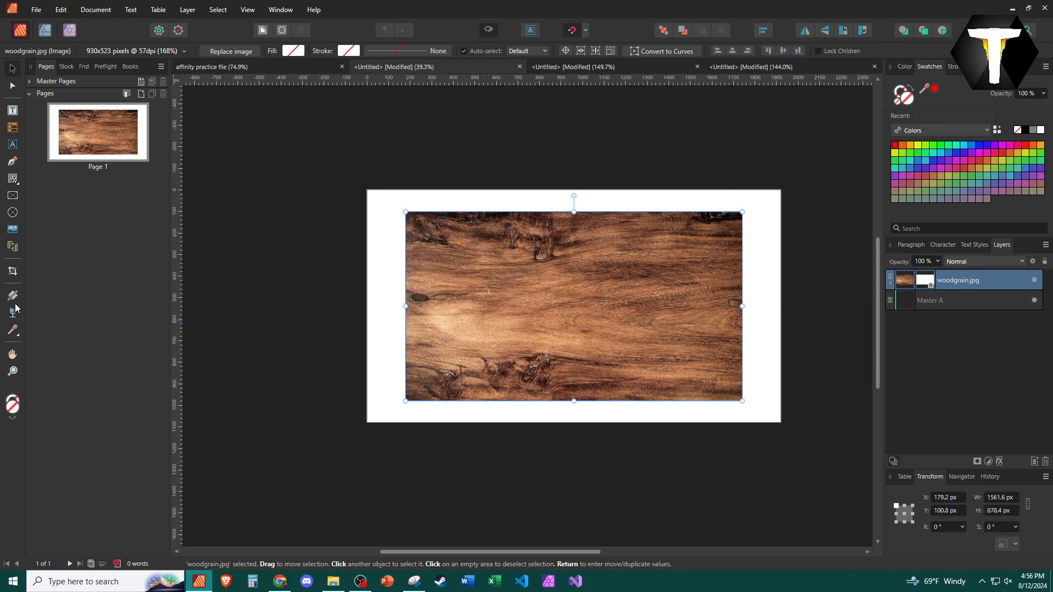
# Undo the resize and crop adjustments to restore the page-sized crop of the image
pyautogui.click(13, 273)
pyautogui.moveTo(603, 304)
pyautogui.mouseDown()
pyautogui.moveTo(560, 303)
pyautogui.moveTo(617, 292)
pyautogui.moveTo(646, 324)
pyautogui.moveTo(616, 307)
pyautogui.moveTo(625, 285)
pyautogui.moveTo(607, 259)
pyautogui.moveTo(617, 332)
pyautogui.moveTo(597, 311)
pyautogui.moveTo(604, 280)
pyautogui.moveTo(595, 289)
pyautogui.moveTo(607, 298)
pyautogui.mouseUp()
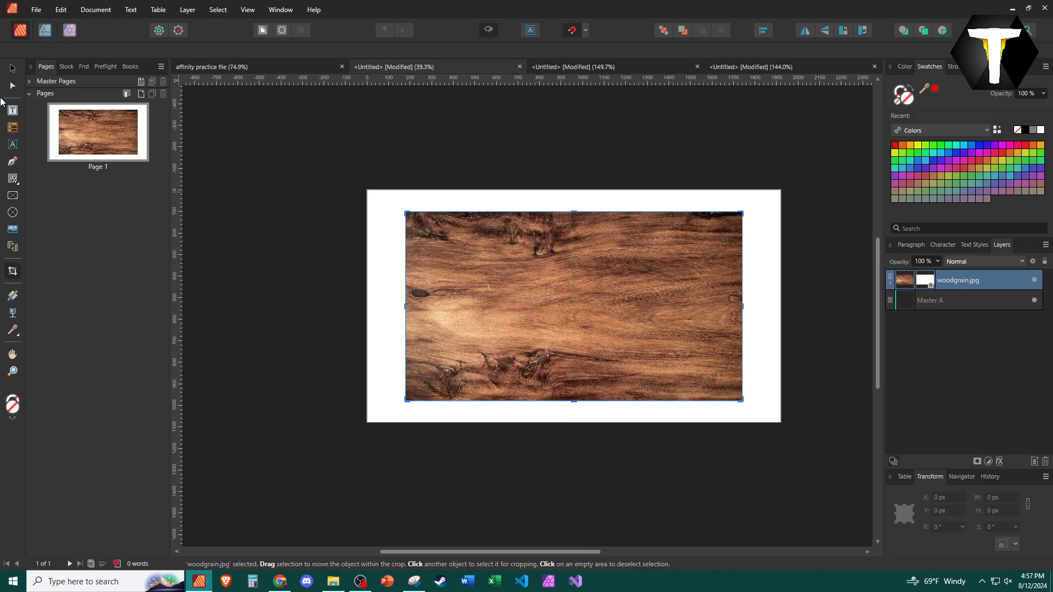
pyautogui.hotkey('ctrl', 'z')
pyautogui.hotkey('ctrl', 'z')
pyautogui.hotkey('ctrl', 'z')
pyautogui.hotkey('ctrl', 'z')
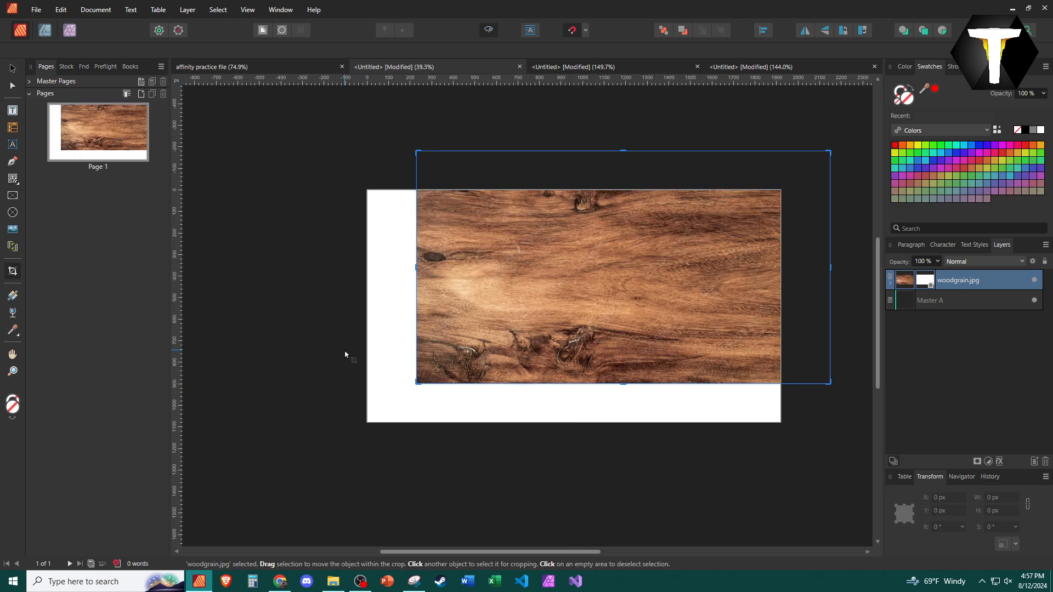
pyautogui.hotkey('ctrl', 'z')
pyautogui.hotkey('ctrl', 'z')
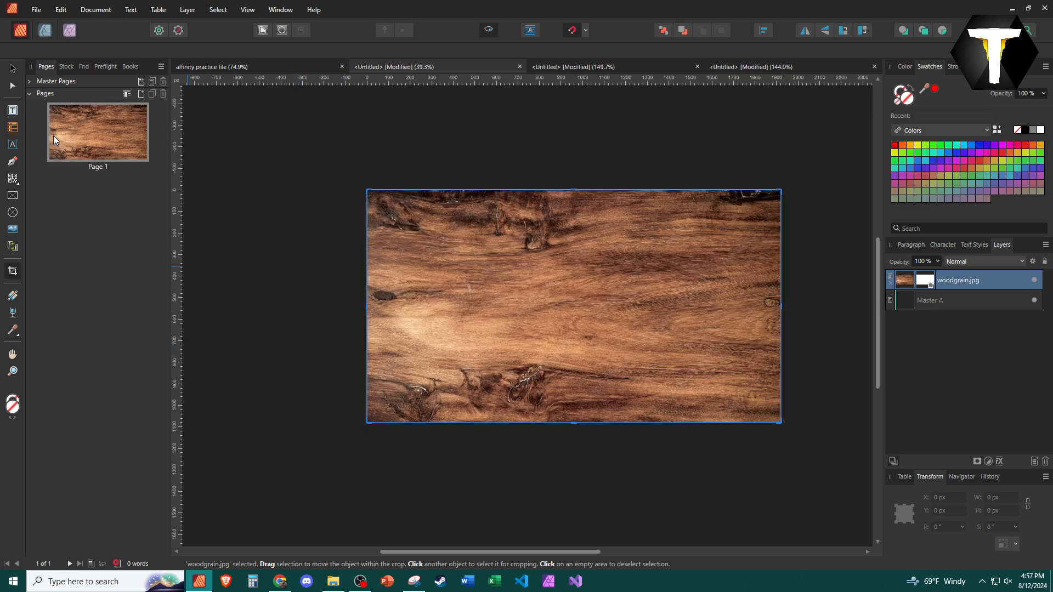
pyautogui.click(12, 68)
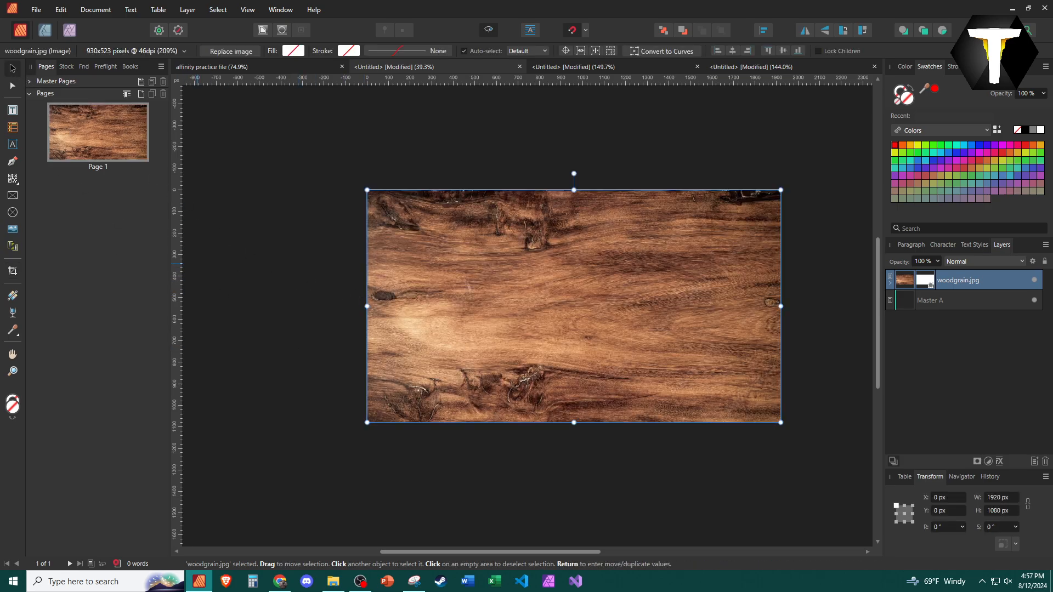
# Crop the image's sides in to a narrow vertical strip with the Vector Crop tool, then undo the crop
pyautogui.click(13, 270)
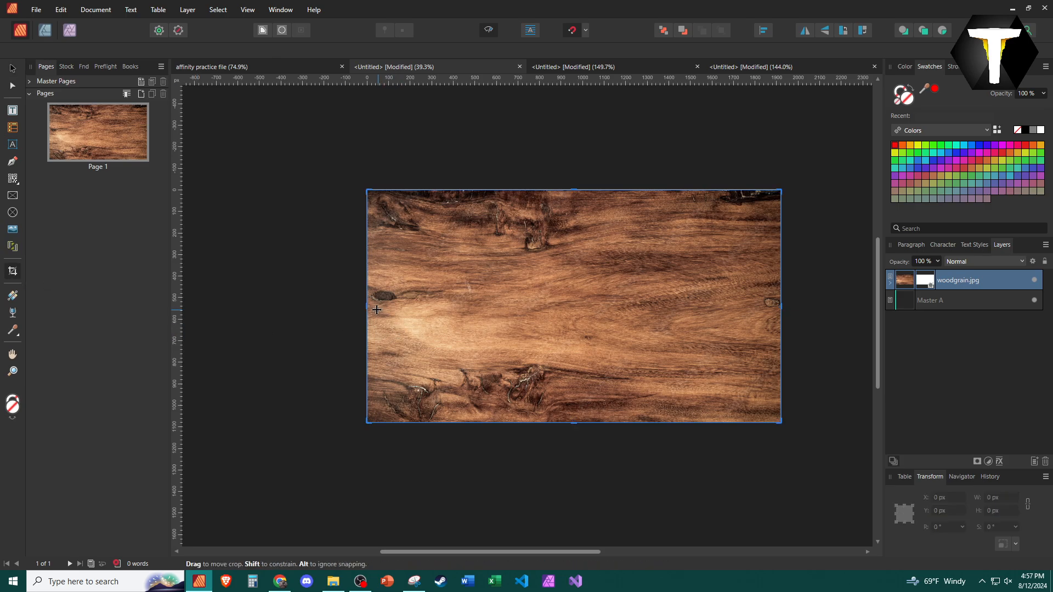
pyautogui.moveTo(367, 306); pyautogui.dragTo(637, 307)
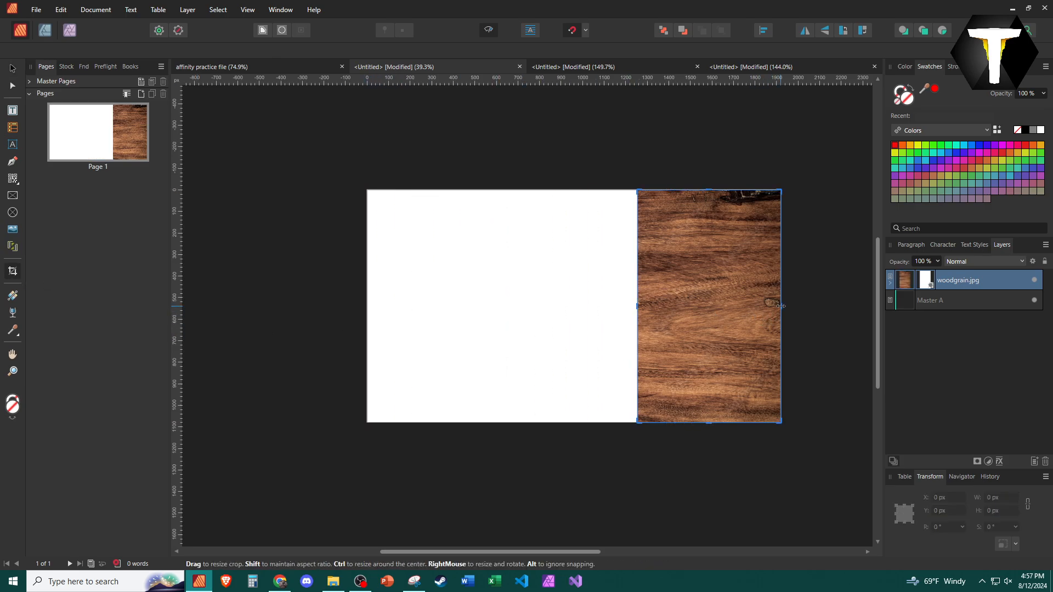
pyautogui.moveTo(781, 306); pyautogui.dragTo(672, 310)
pyautogui.click(546, 329)
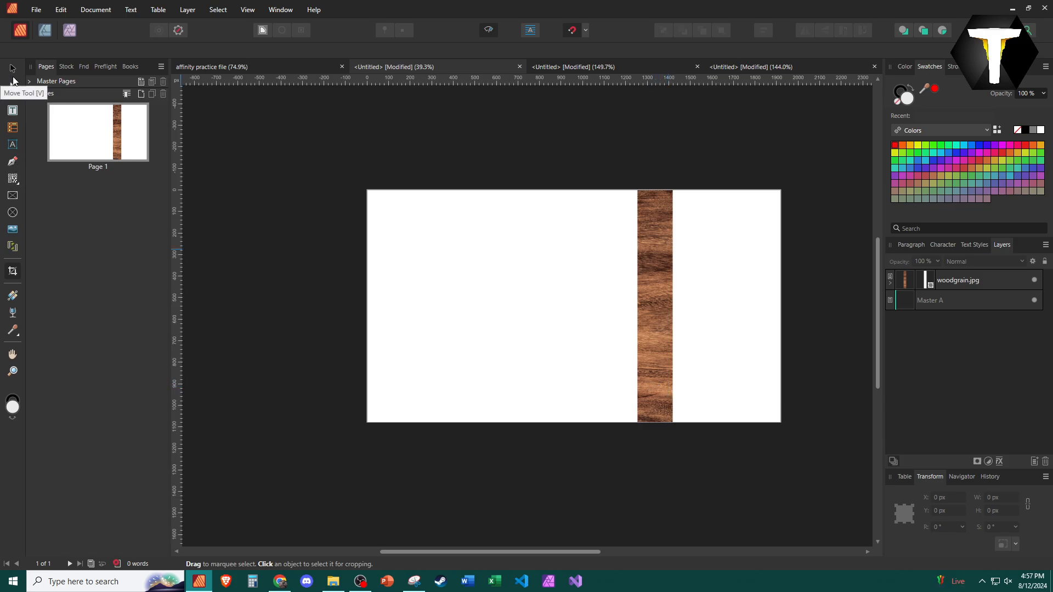
pyautogui.click(645, 229)
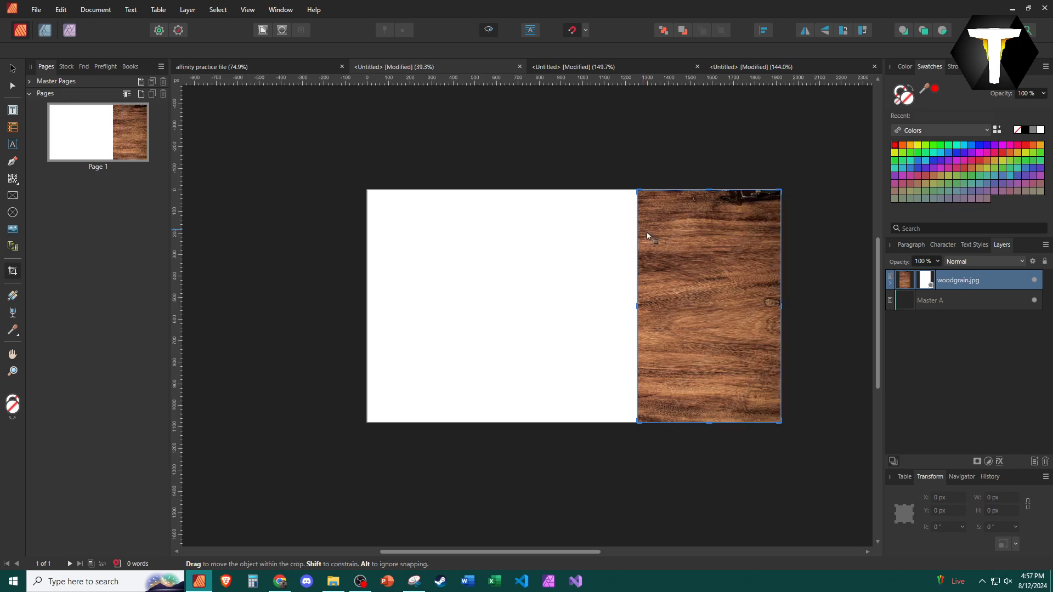
pyautogui.hotkey('ctrl', 'z')
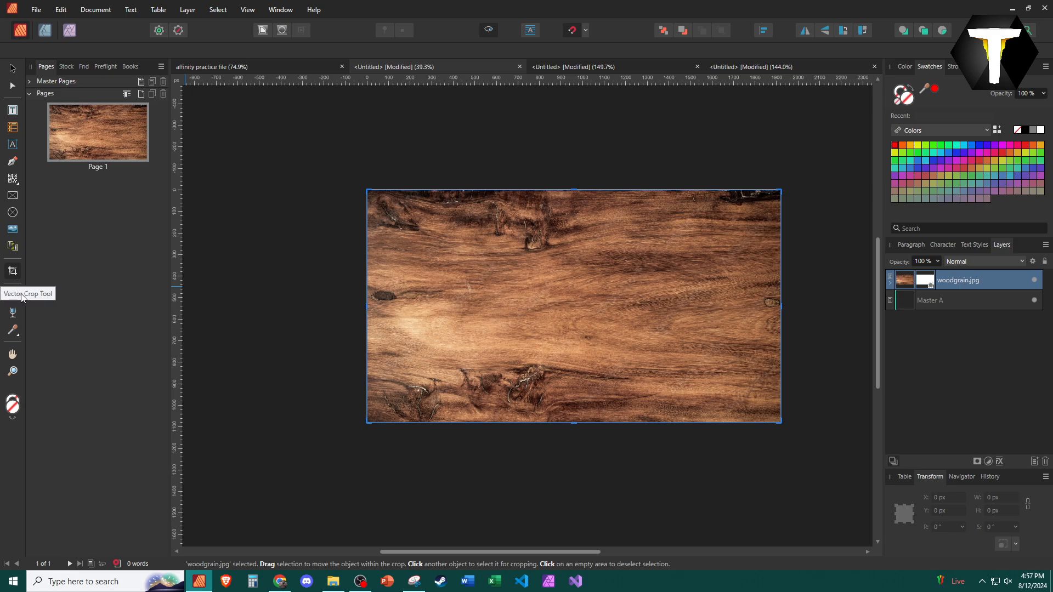
# Expand the woodgrain image layer, select its mask rectangle, and toggle the image's visibility off and back on
pyautogui.click(325, 279)
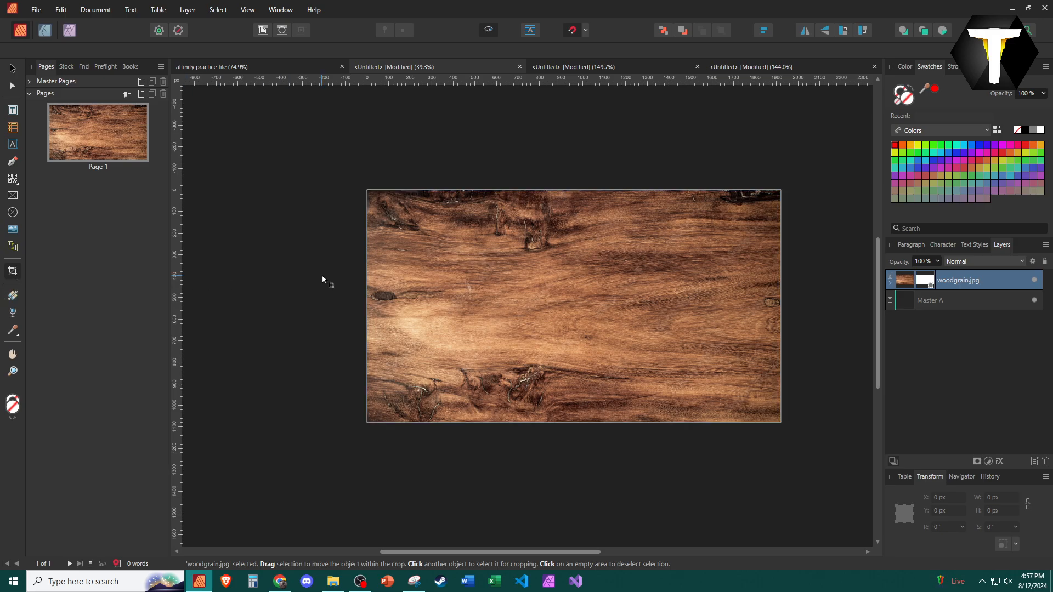
pyautogui.click(14, 297)
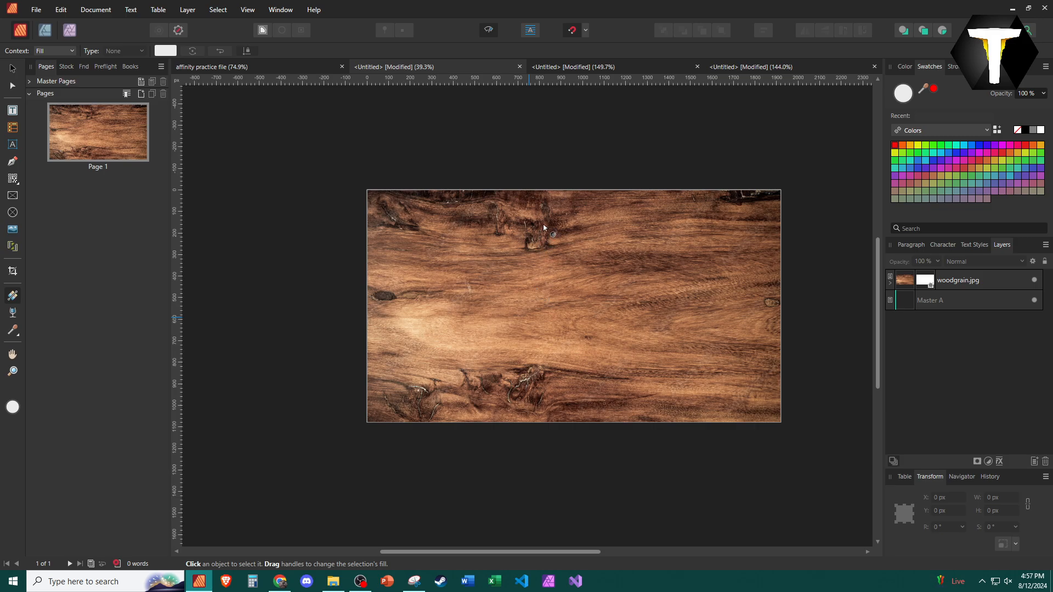
pyautogui.click(516, 278)
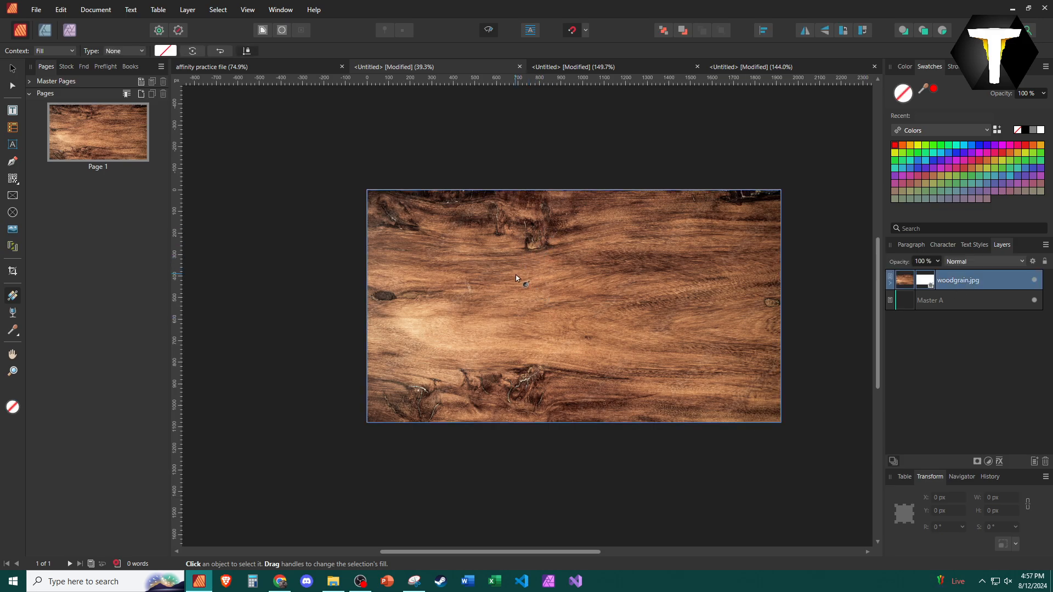
pyautogui.click(890, 285)
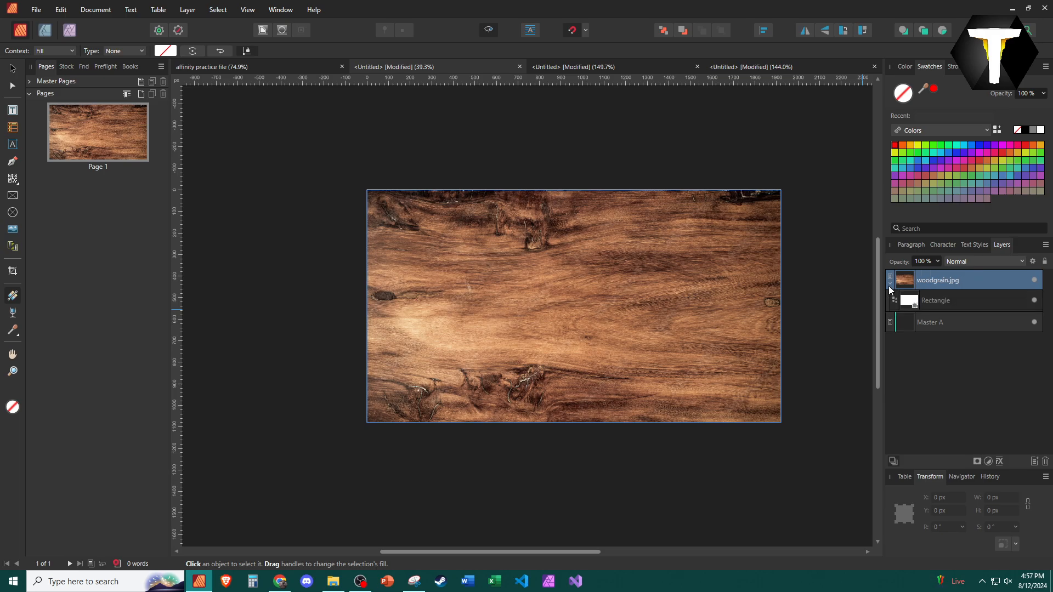
pyautogui.click(948, 301)
pyautogui.click(1034, 280)
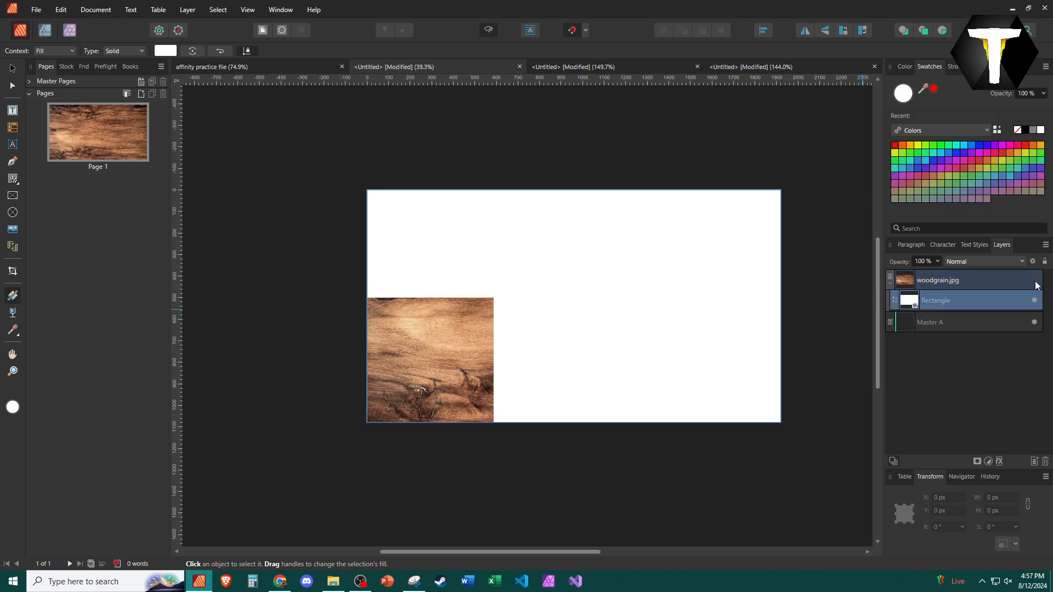
pyautogui.click(1034, 280)
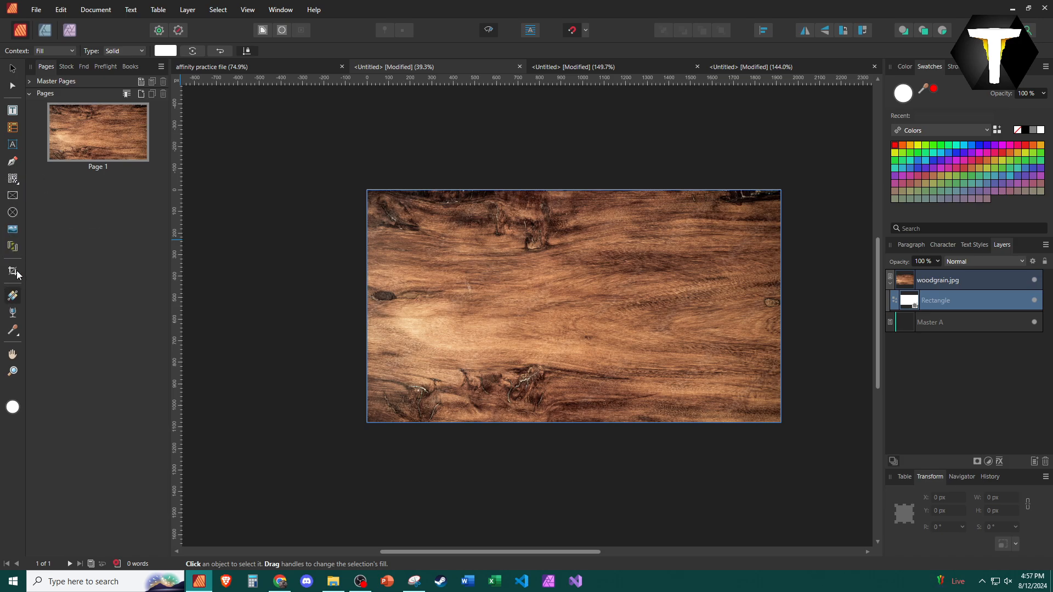
# Draw a rectangle in the middle of the page and give it a linear gradient fill
pyautogui.click(16, 184)
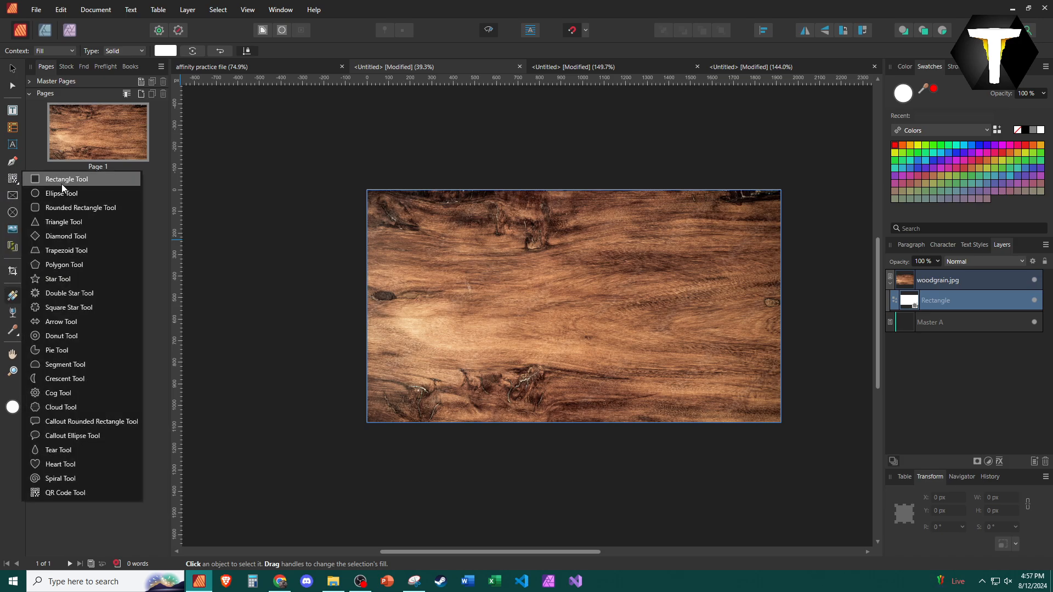
pyautogui.click(61, 181)
pyautogui.moveTo(509, 250)
pyautogui.mouseDown()
pyautogui.moveTo(653, 351)
pyautogui.moveTo(550, 280)
pyautogui.moveTo(554, 294)
pyautogui.moveTo(614, 301)
pyautogui.moveTo(616, 254)
pyautogui.moveTo(569, 296)
pyautogui.moveTo(522, 287)
pyautogui.moveTo(565, 301)
pyautogui.moveTo(624, 291)
pyautogui.moveTo(652, 301)
pyautogui.moveTo(611, 348)
pyautogui.moveTo(541, 313)
pyautogui.moveTo(533, 324)
pyautogui.moveTo(616, 324)
pyautogui.moveTo(607, 298)
pyautogui.moveTo(617, 262)
pyautogui.moveTo(537, 324)
pyautogui.moveTo(569, 329)
pyautogui.moveTo(527, 327)
pyautogui.moveTo(547, 326)
pyautogui.mouseUp()
pyautogui.click(11, 296)
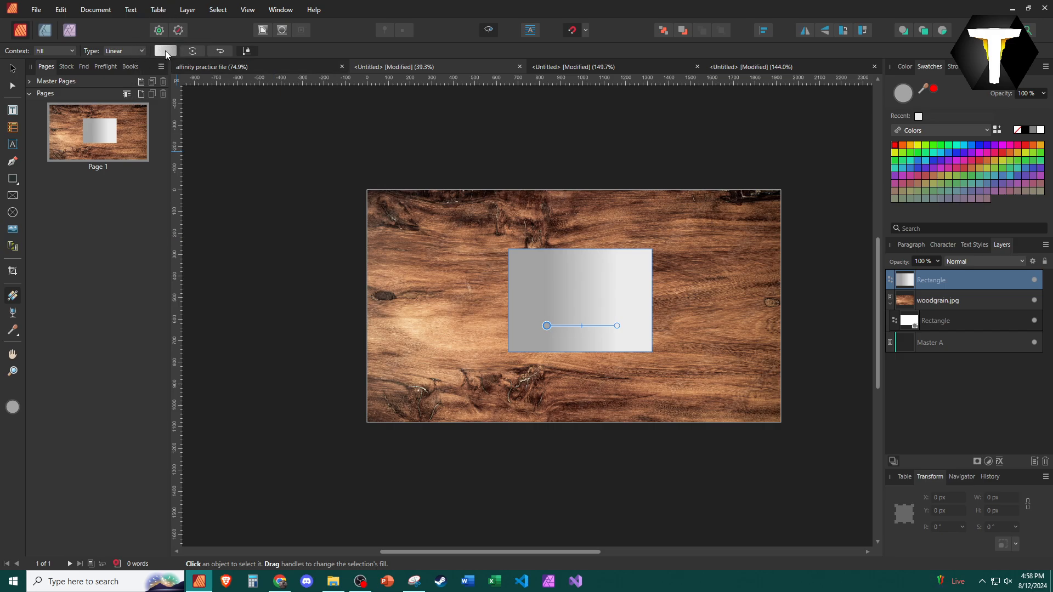
# Set the rectangle's gradient start colour to orange
pyautogui.click(166, 51)
pyautogui.click(250, 102)
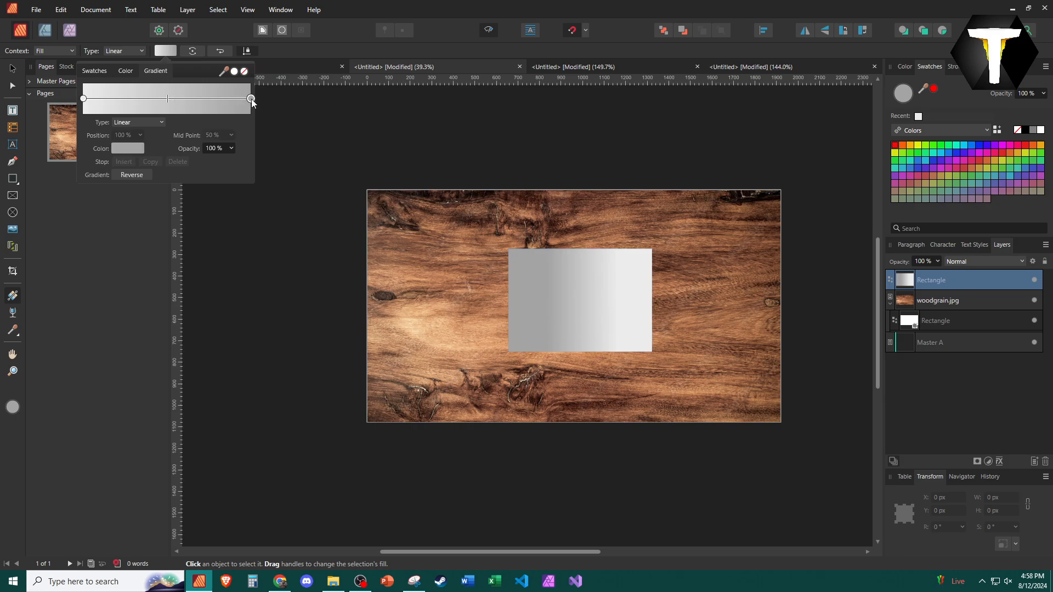
pyautogui.click(903, 145)
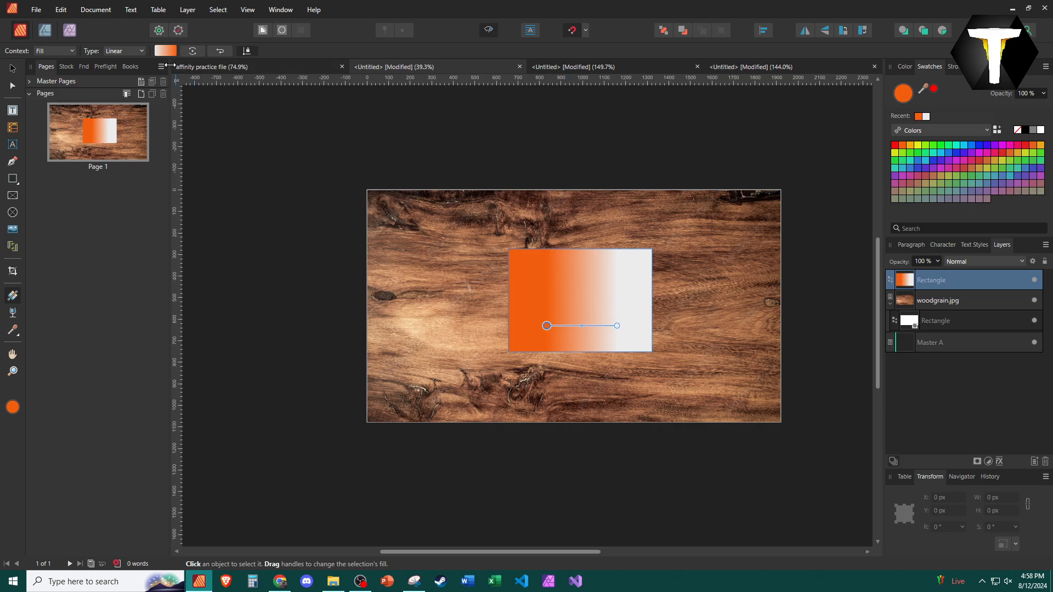
pyautogui.moveTo(584, 326)
pyautogui.mouseDown()
pyautogui.moveTo(599, 326)
pyautogui.moveTo(570, 326)
pyautogui.moveTo(598, 326)
pyautogui.moveTo(585, 326)
pyautogui.mouseUp()
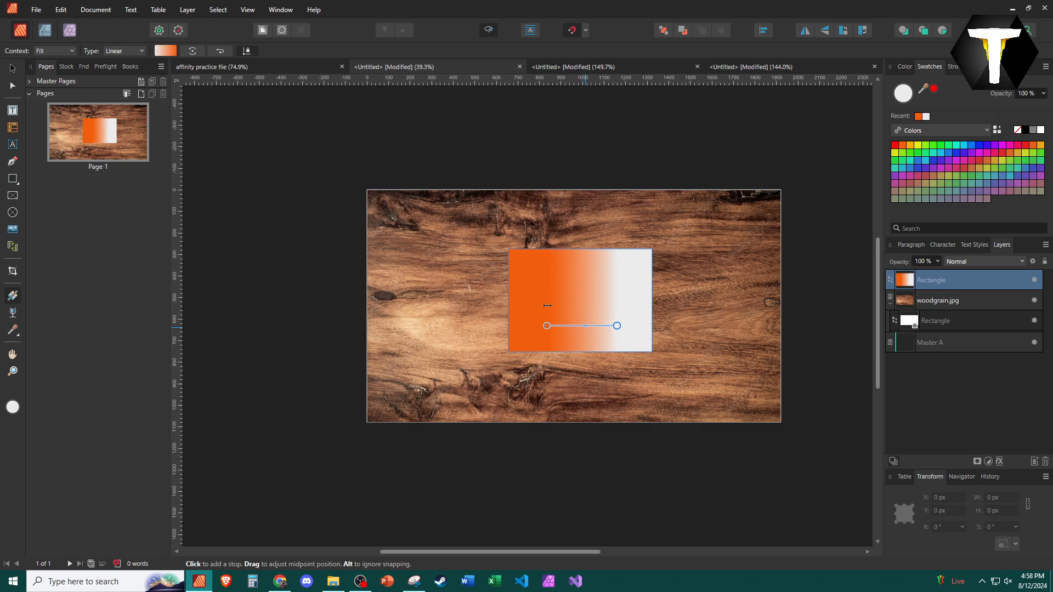
# Rotate and reverse the rectangle's gradient so the orange runs vertically down from its top edge
pyautogui.click(194, 51)
pyautogui.click(195, 51)
pyautogui.click(195, 51)
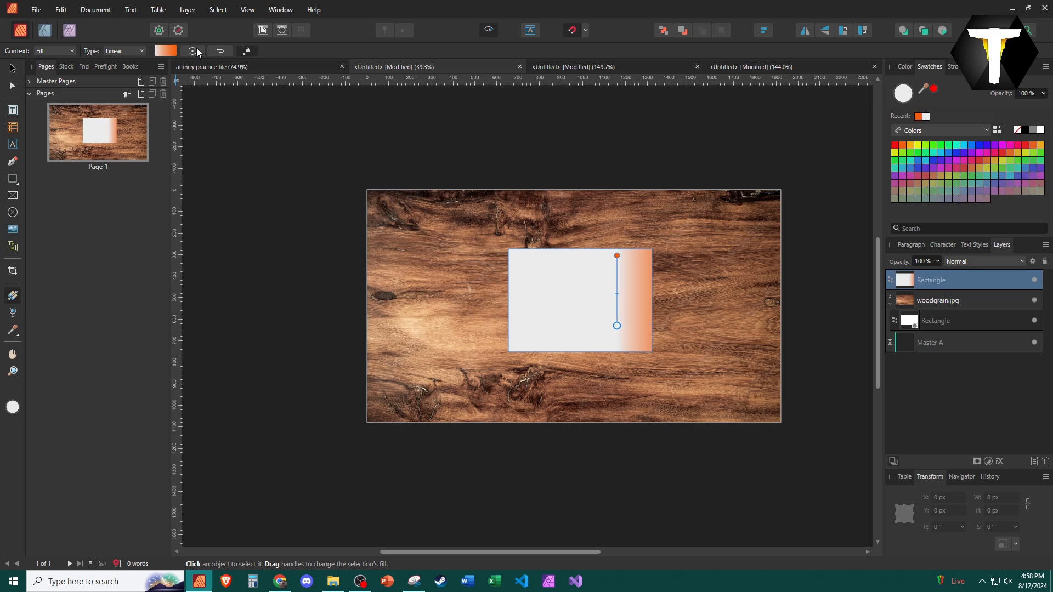
pyautogui.click(219, 50)
pyautogui.click(219, 51)
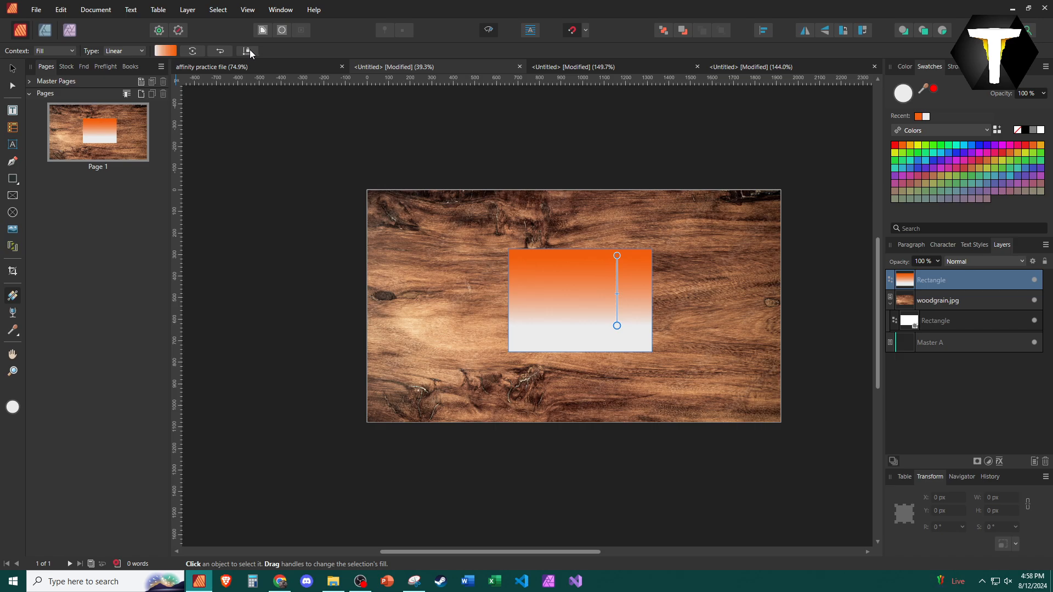
# Apply a linear transparency gradient to the rectangle running diagonally from below the lower left to the page's upper right corner
pyautogui.click(142, 51)
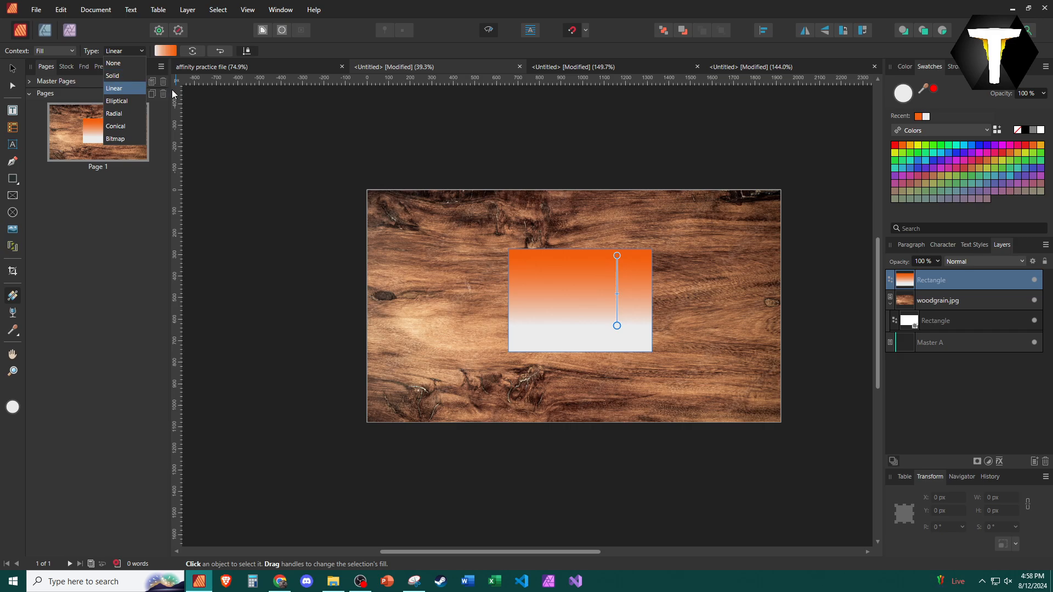
pyautogui.click(207, 136)
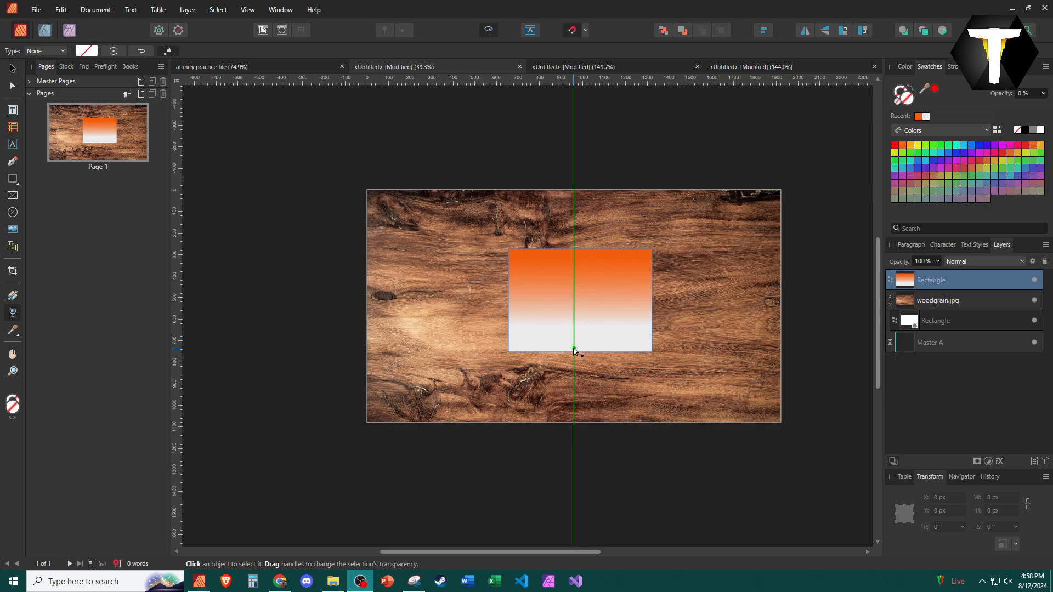
pyautogui.moveTo(574, 350); pyautogui.dragTo(566, 276)
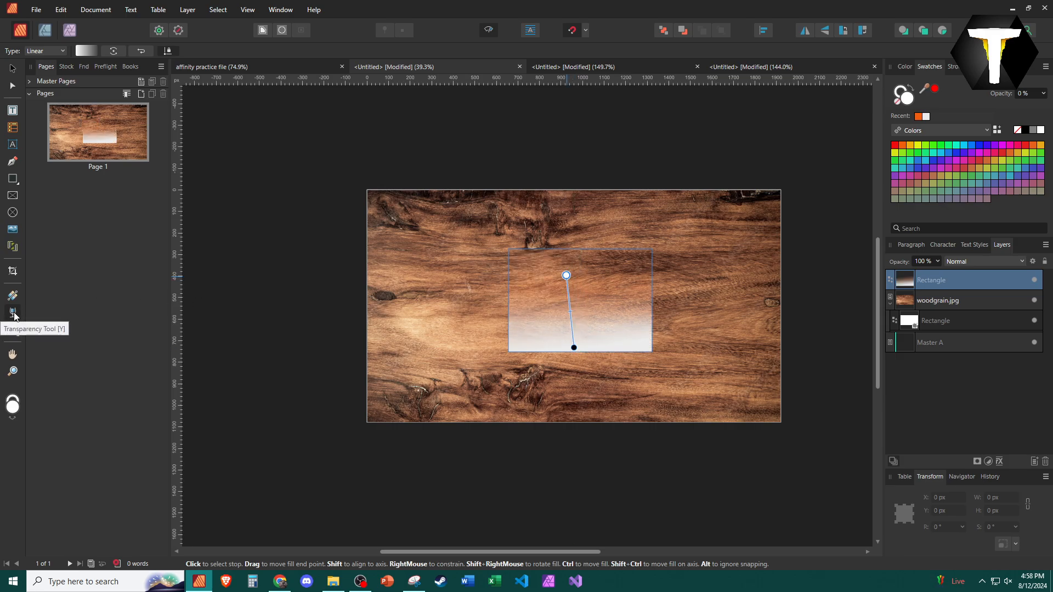
pyautogui.moveTo(566, 275); pyautogui.dragTo(740, 190)
pyautogui.moveTo(574, 348); pyautogui.dragTo(409, 442)
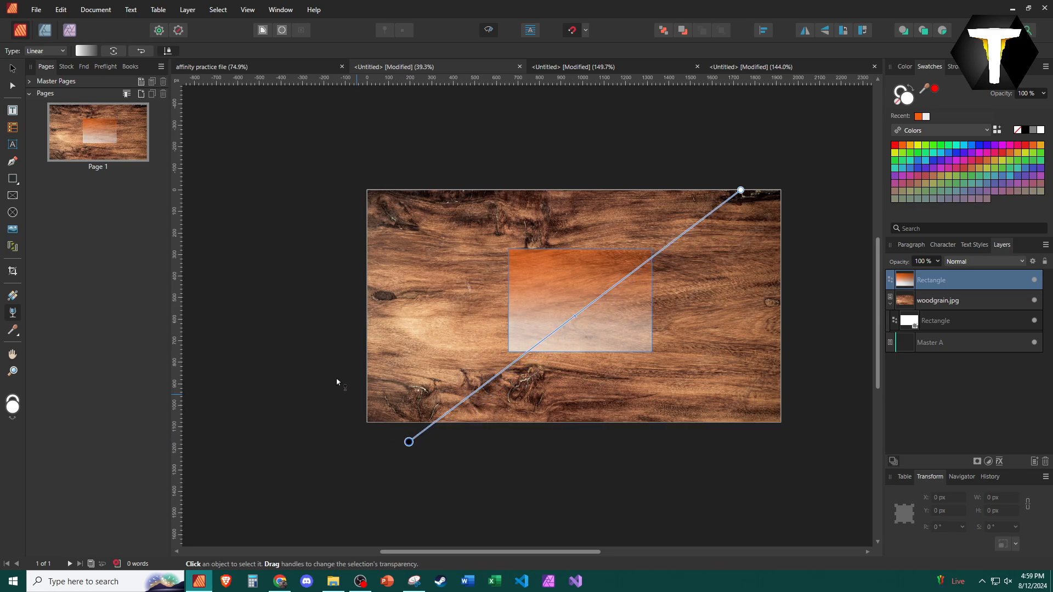
pyautogui.click(443, 184)
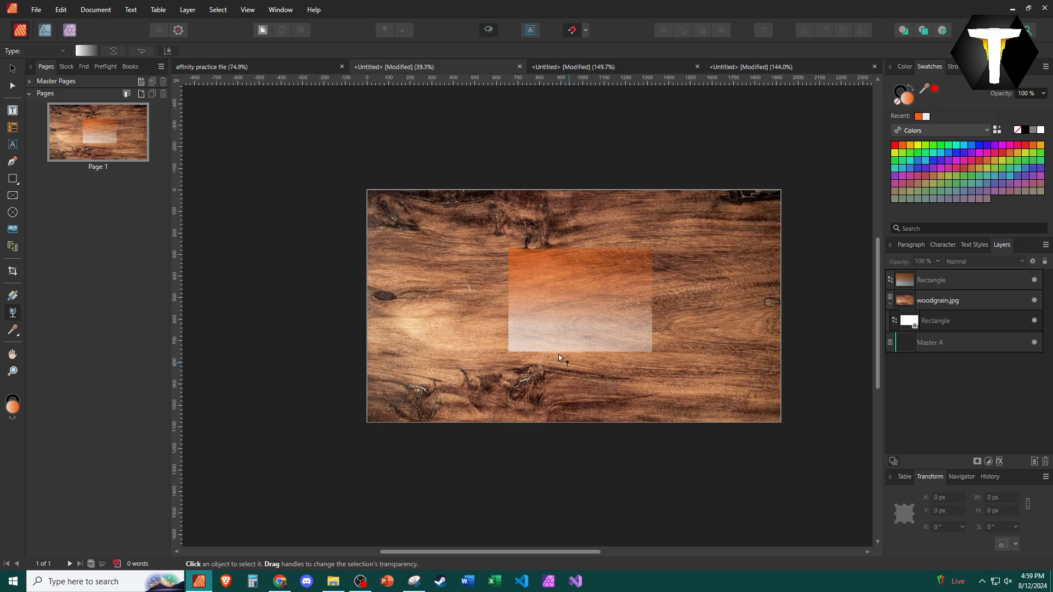
# Move the transparency gradient's midpoint up along its line and back down
pyautogui.click(602, 325)
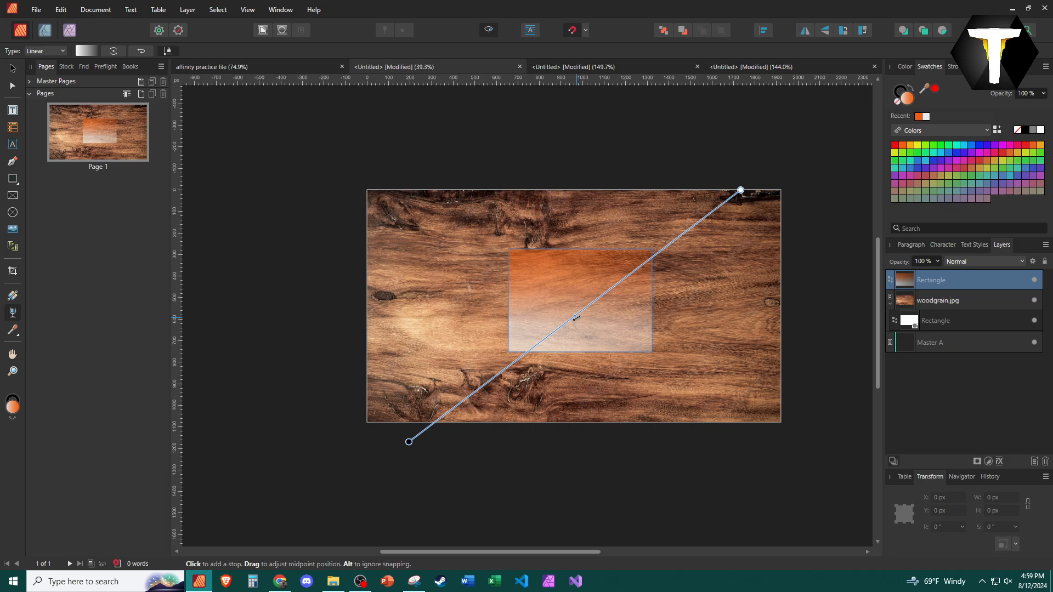
pyautogui.moveTo(576, 318)
pyautogui.mouseDown()
pyautogui.moveTo(541, 340)
pyautogui.moveTo(644, 273)
pyautogui.mouseUp()
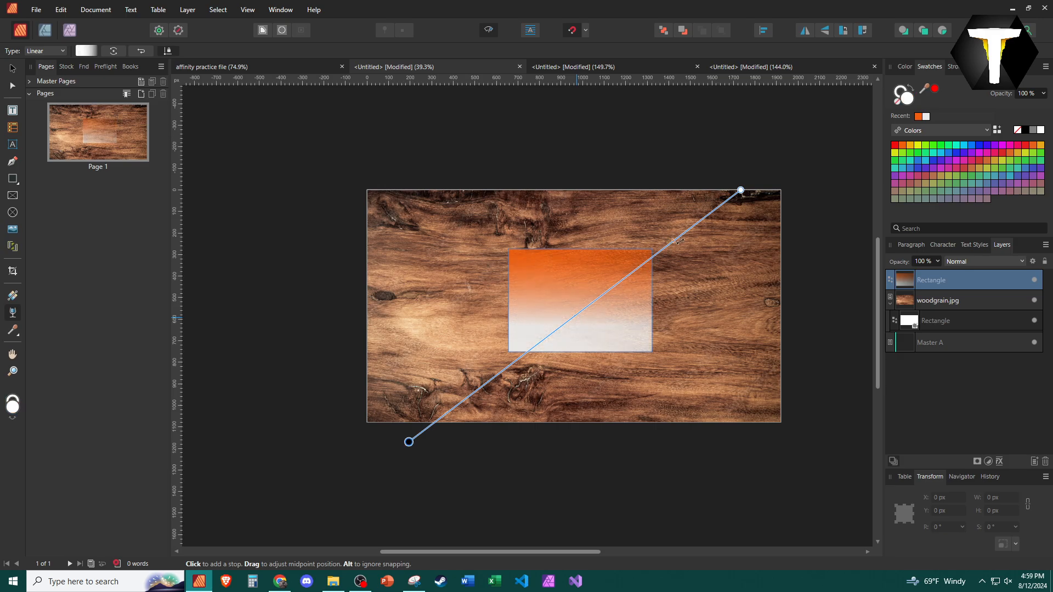
pyautogui.moveTo(716, 211)
pyautogui.mouseDown()
pyautogui.moveTo(526, 350)
pyautogui.moveTo(569, 307)
pyautogui.mouseUp()
pyautogui.click(572, 443)
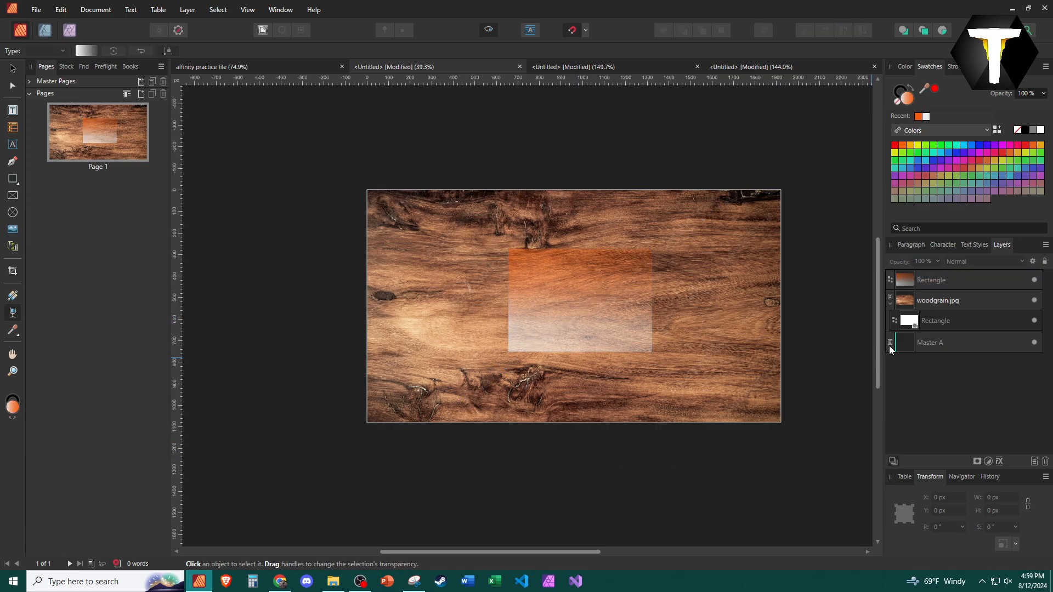
# Hide the gradient rectangle layer
pyautogui.click(954, 276)
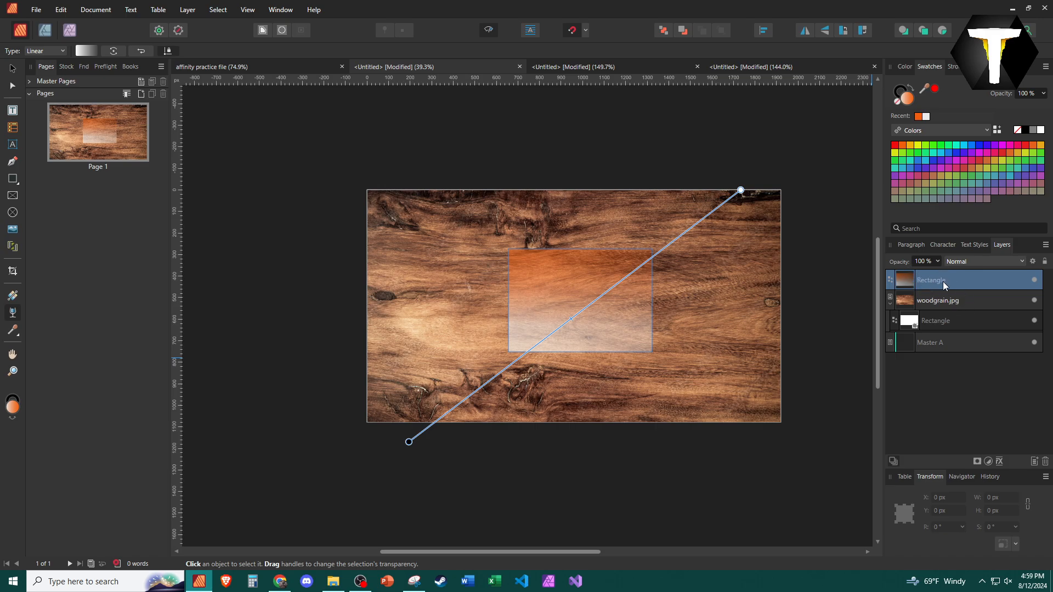
pyautogui.click(1034, 281)
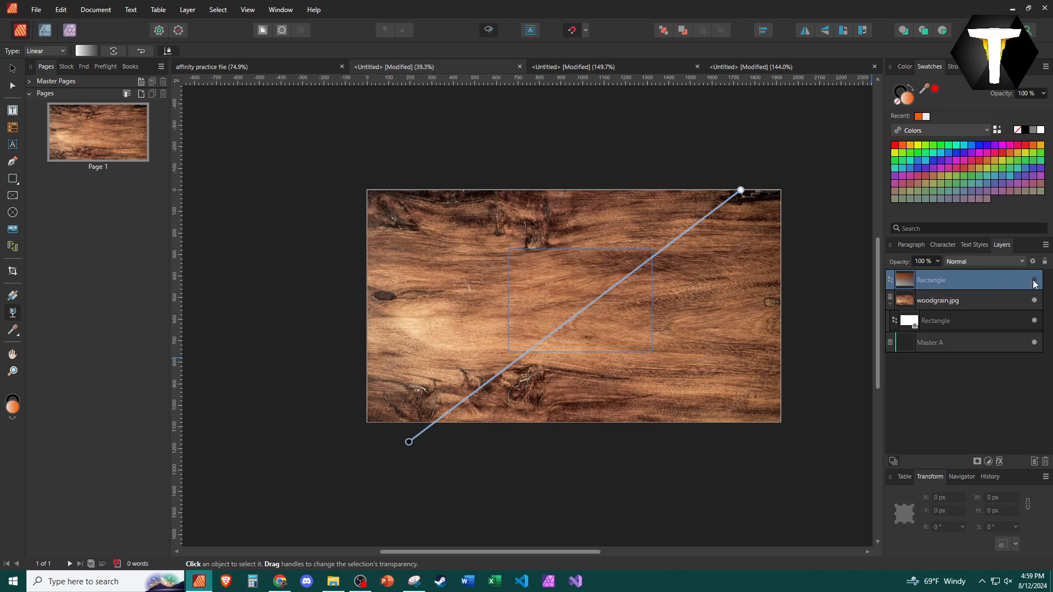
pyautogui.click(475, 517)
# Apply a transparency gradient to the woodgrain image fading toward the top, and set its type to Elliptical
pyautogui.click(970, 293)
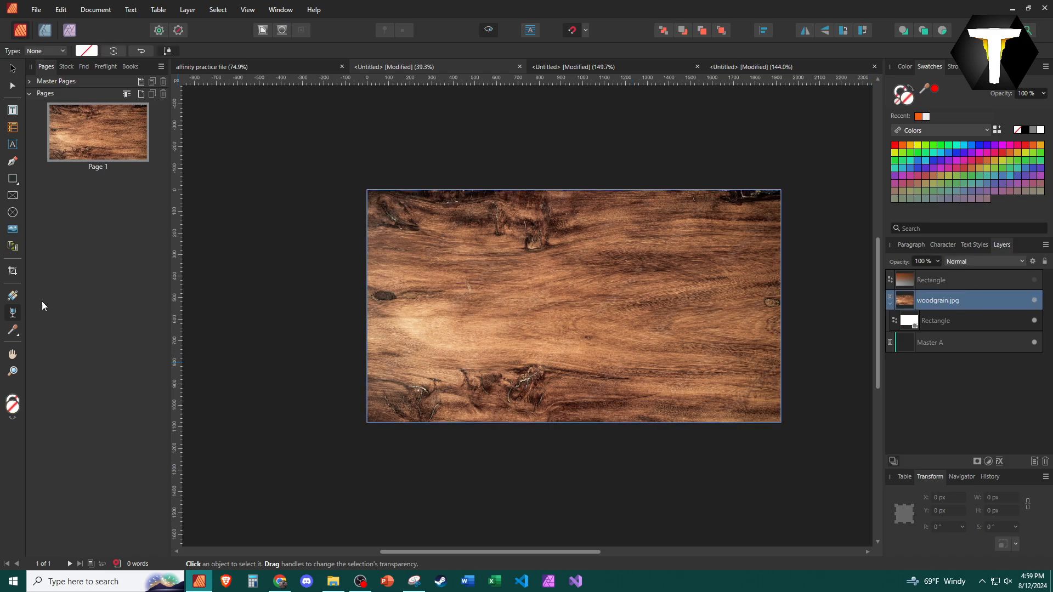
pyautogui.moveTo(462, 392); pyautogui.dragTo(494, 181)
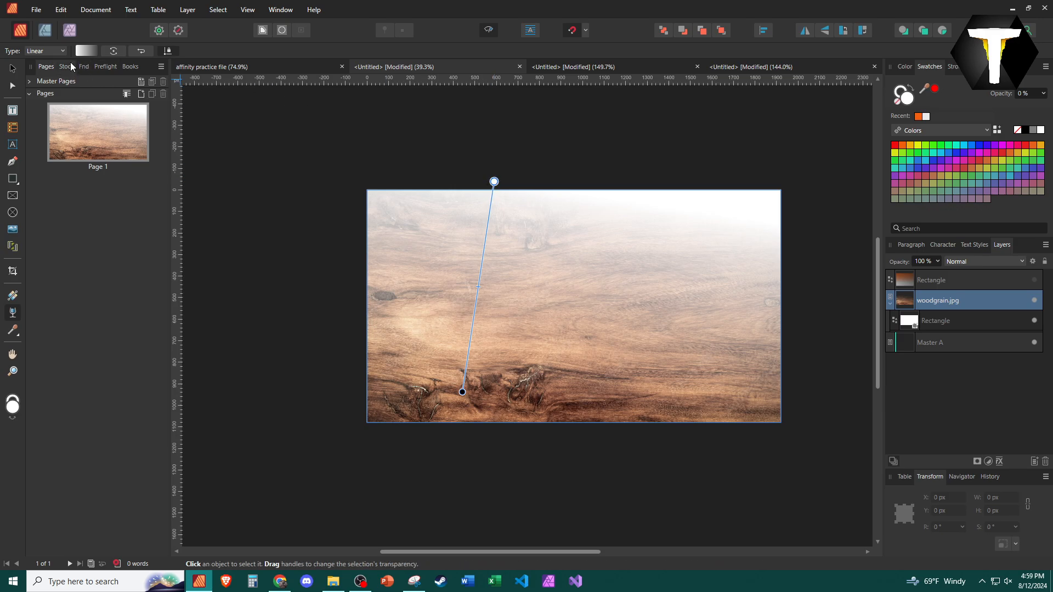
pyautogui.click(86, 52)
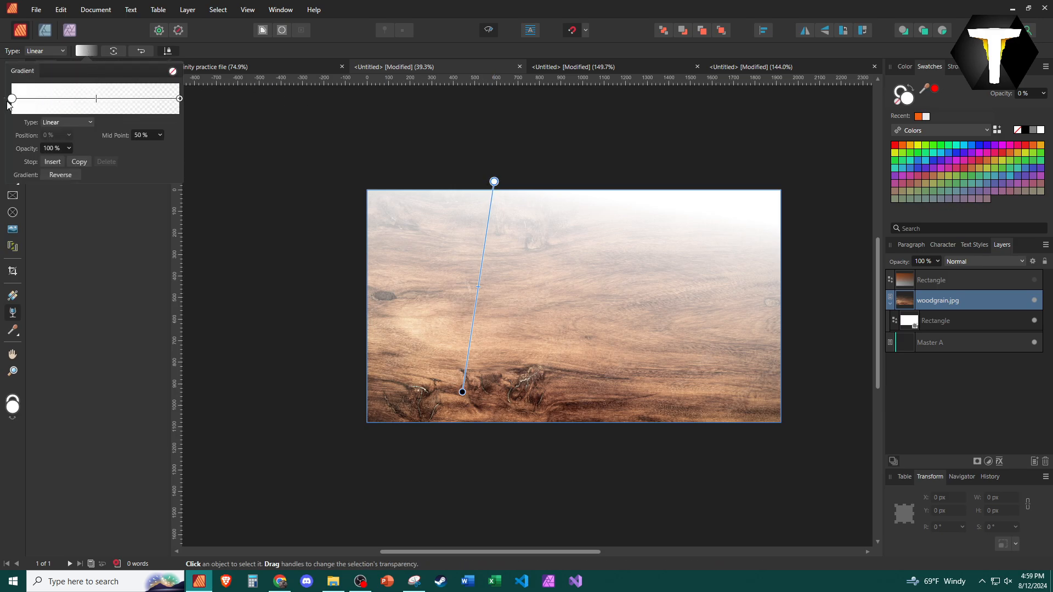
pyautogui.click(81, 124)
pyautogui.click(72, 149)
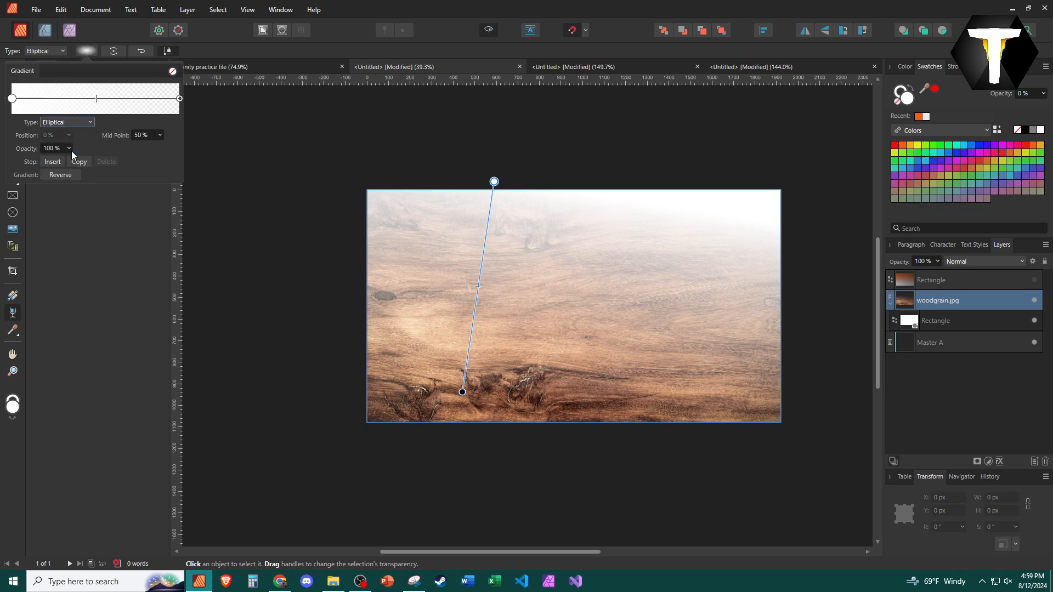
# Stretch the elliptical transparency gradient horizontally and centre it on the page
pyautogui.moveTo(495, 181); pyautogui.dragTo(752, 344)
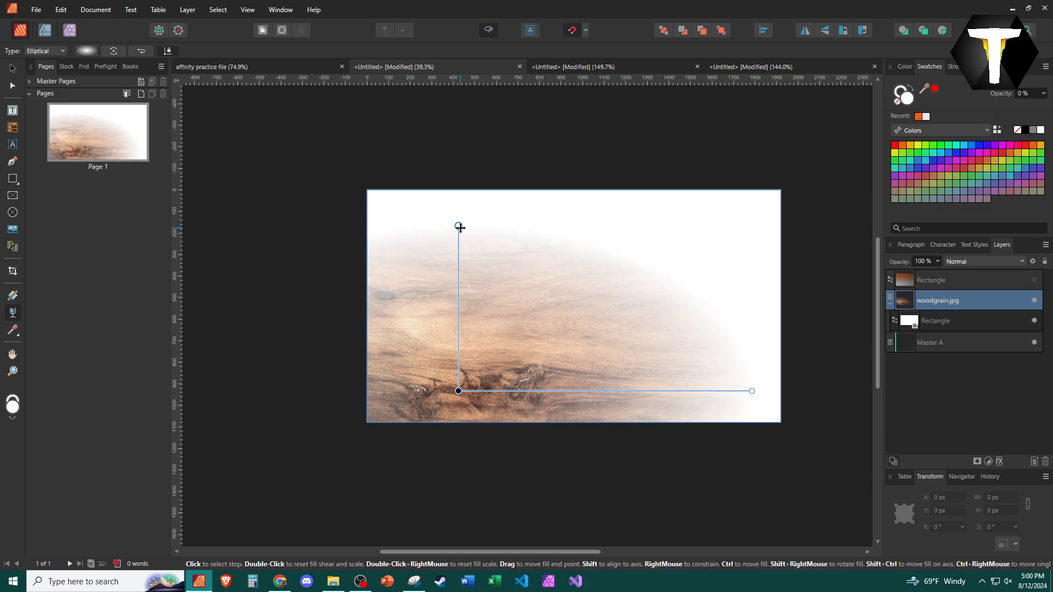
pyautogui.moveTo(459, 225); pyautogui.dragTo(467, 199)
pyautogui.hotkey('ctrl', 'z')
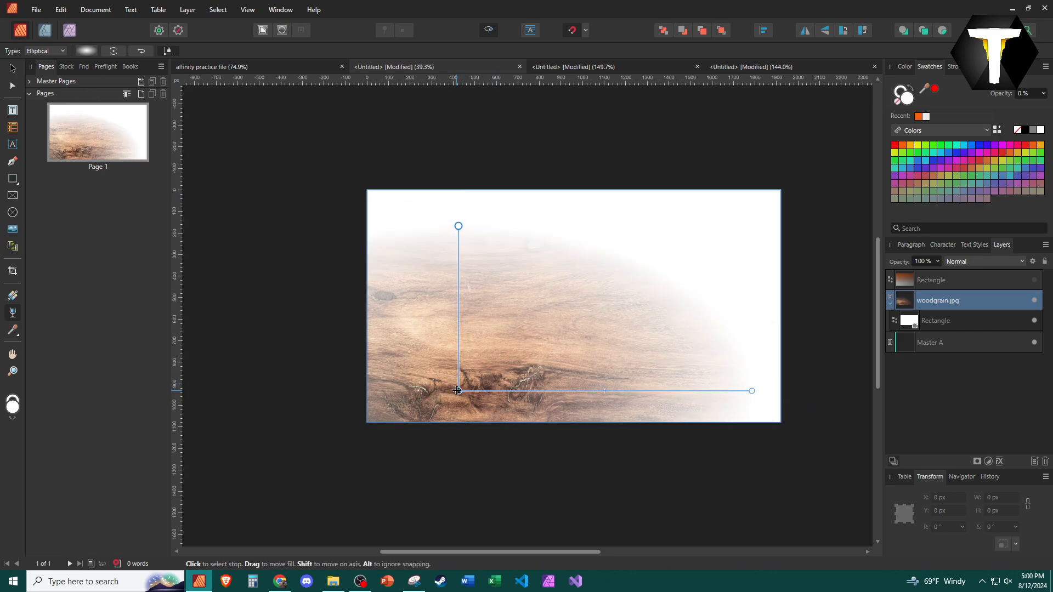
pyautogui.moveTo(457, 390); pyautogui.dragTo(562, 321)
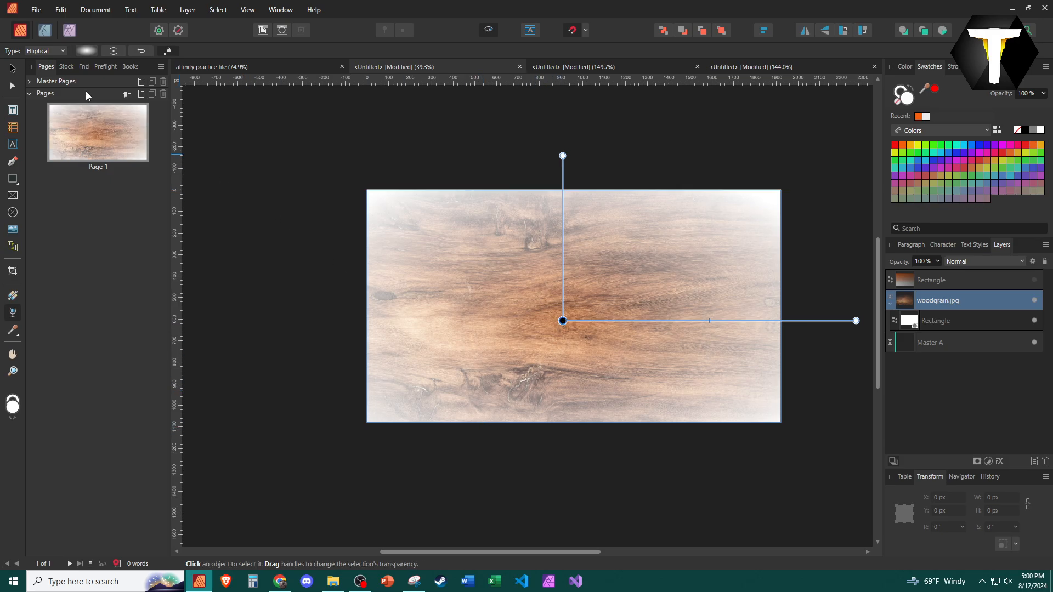
# Examine the Style Picker and Color Picker tools and the available swatch palettes
pyautogui.click(13, 329)
pyautogui.click(72, 346)
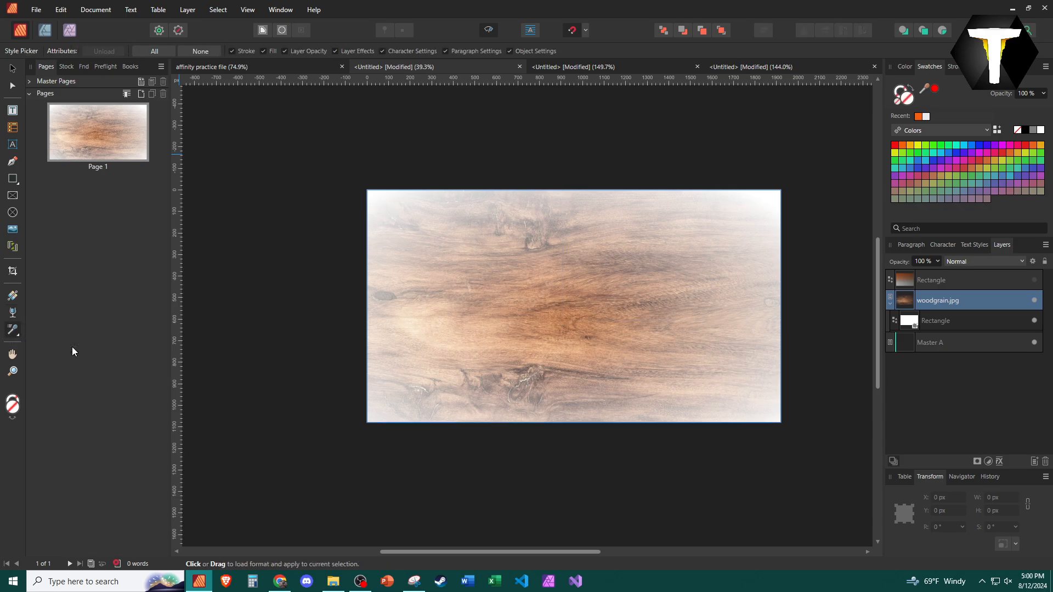
pyautogui.click(21, 332)
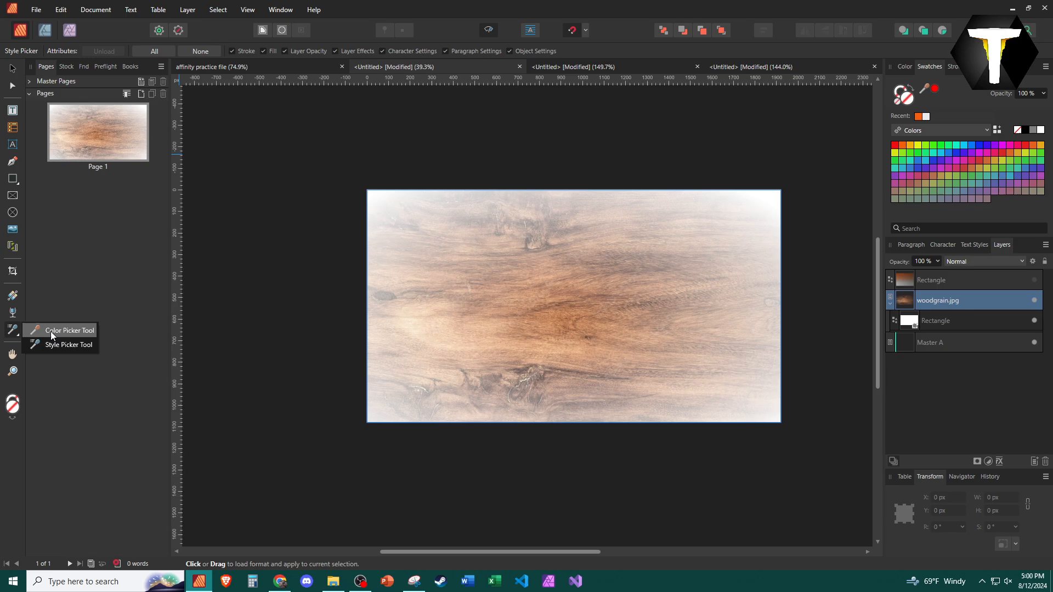
pyautogui.click(51, 332)
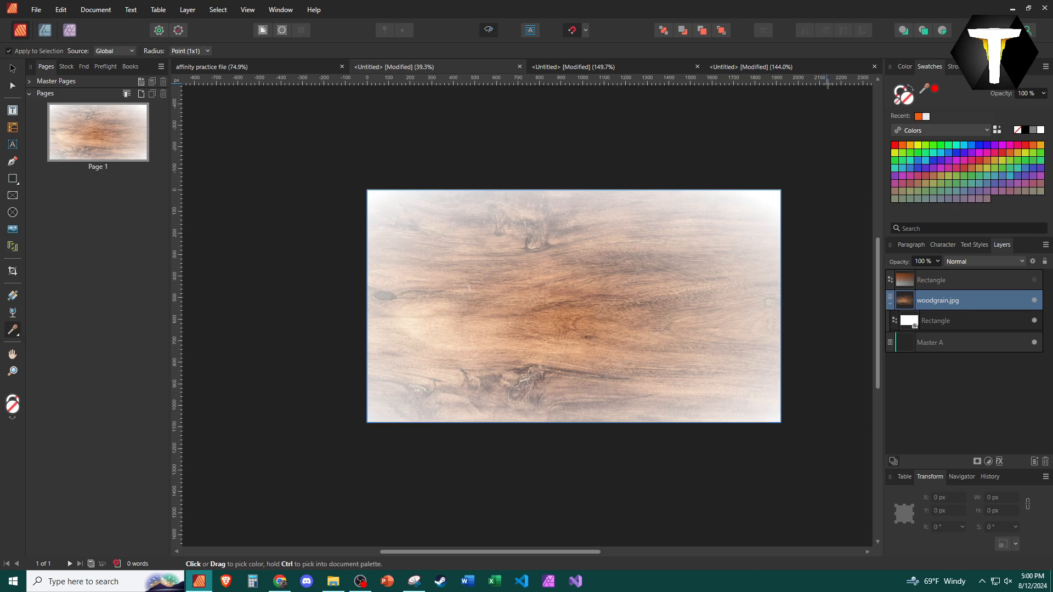
pyautogui.click(914, 67)
pyautogui.click(939, 65)
pyautogui.click(953, 131)
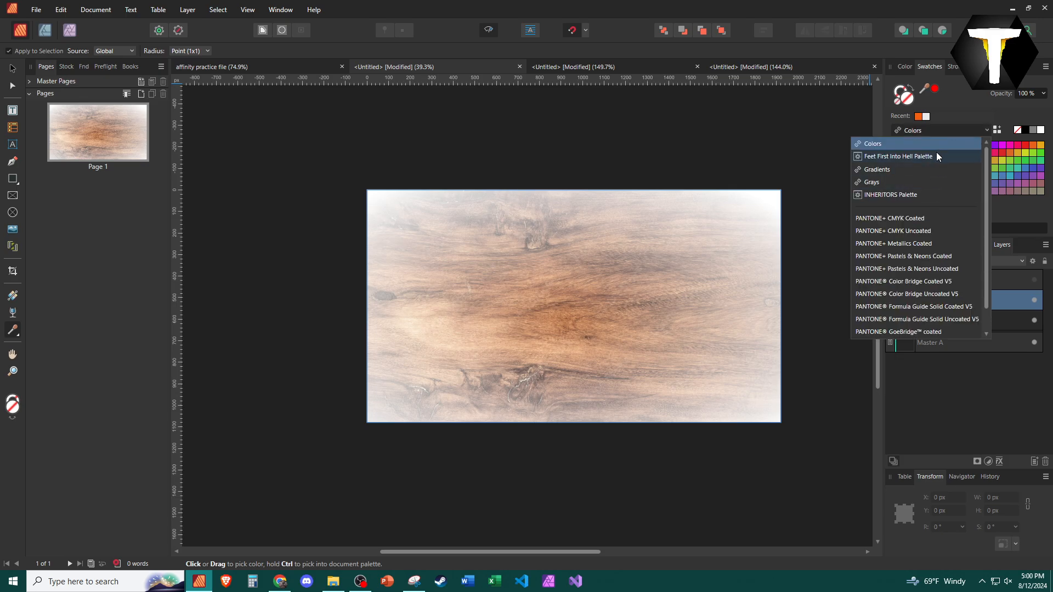
pyautogui.click(963, 97)
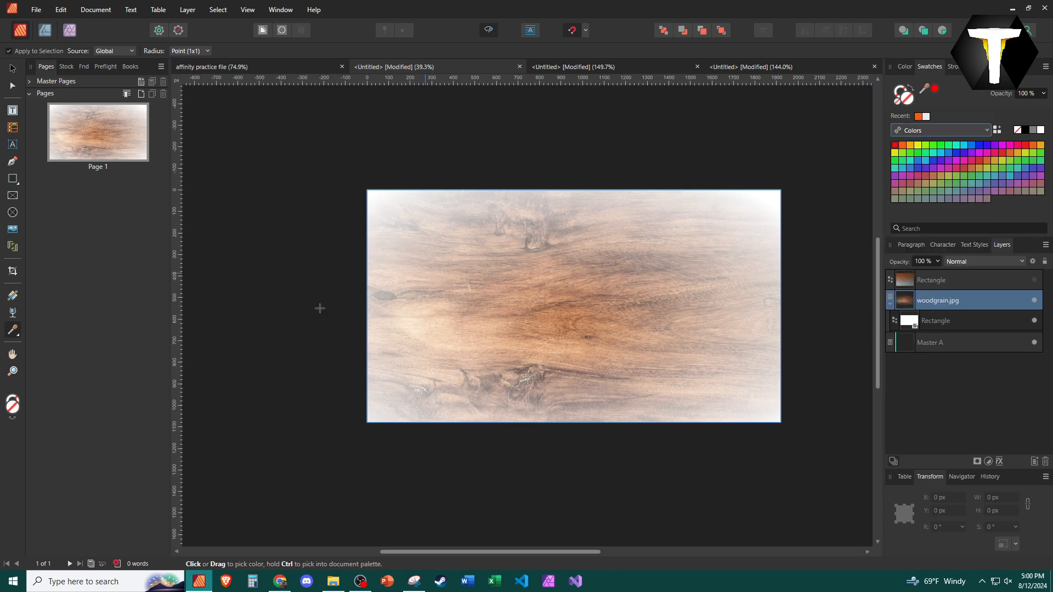
# Pan and zoom around the woodgrain image with the Hand and Zoom tools
pyautogui.click(13, 353)
pyautogui.moveTo(505, 354)
pyautogui.mouseDown()
pyautogui.moveTo(515, 354)
pyautogui.moveTo(378, 327)
pyautogui.moveTo(491, 373)
pyautogui.moveTo(496, 346)
pyautogui.mouseUp()
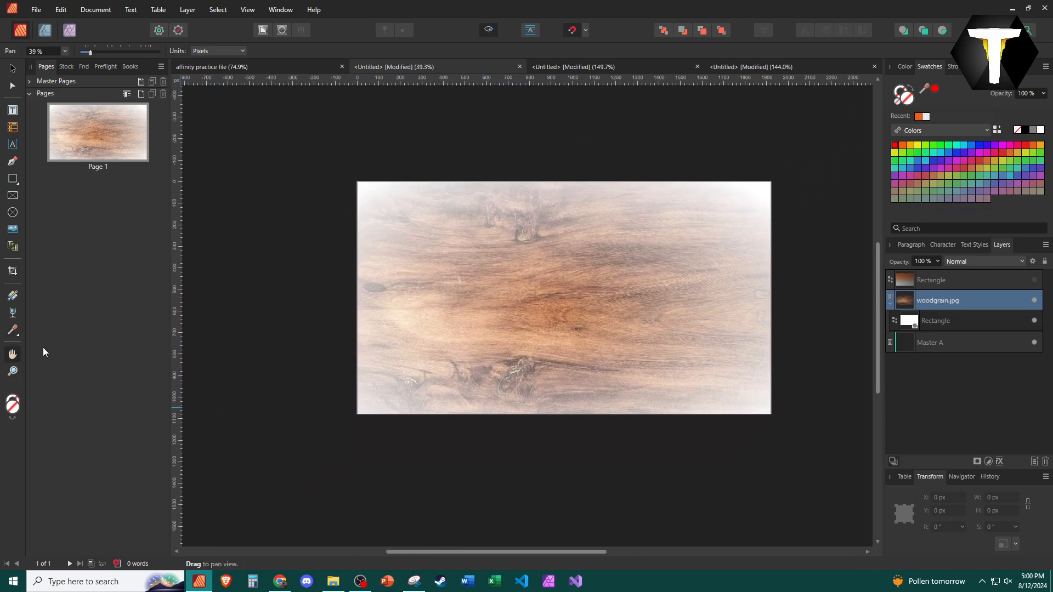
pyautogui.click(12, 371)
pyautogui.click(463, 300)
pyautogui.rightClick(463, 299)
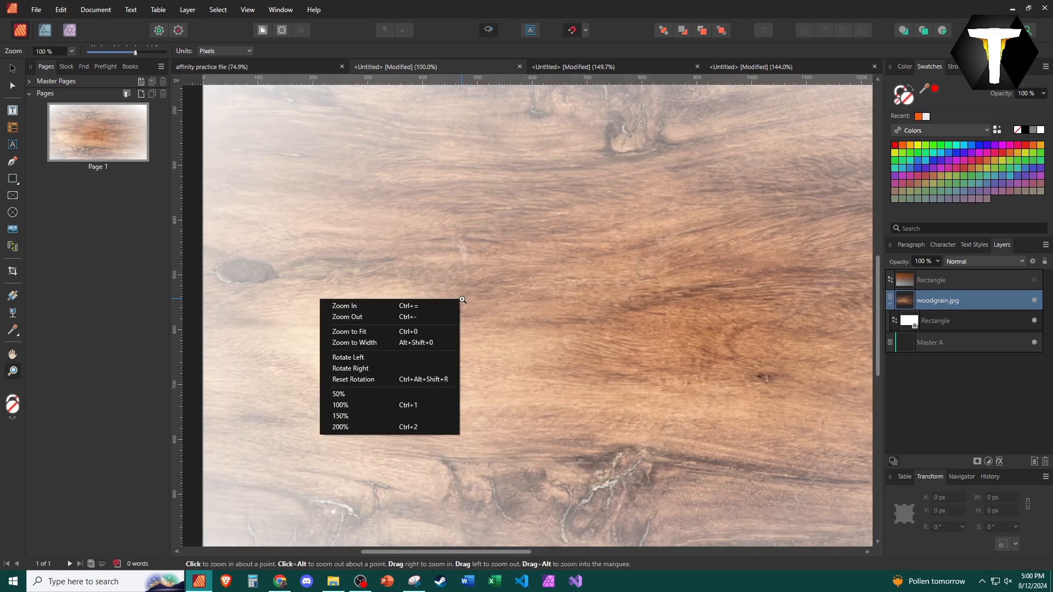
pyautogui.click(556, 275)
pyautogui.scroll(-2, 531, 315)
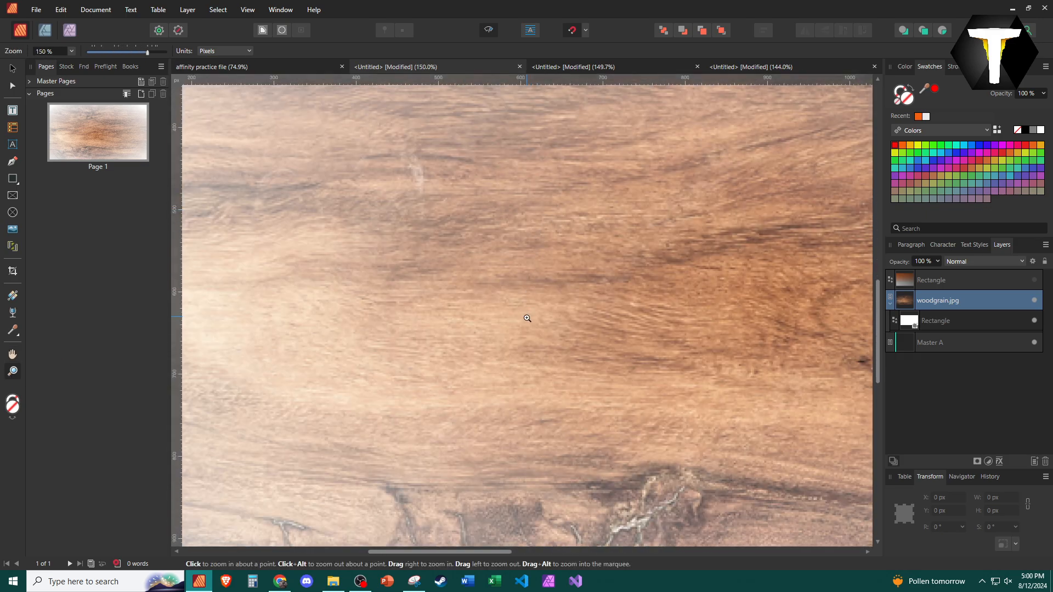
pyautogui.scroll(-5, 527, 321)
pyautogui.scroll(3, 525, 323)
pyautogui.scroll(-7, 525, 323)
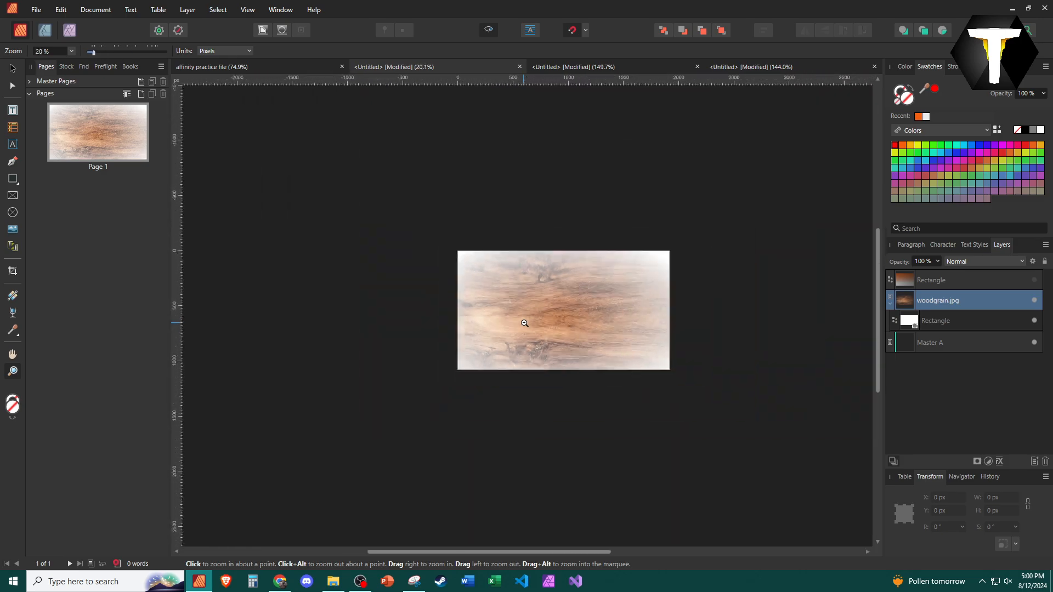
pyautogui.scroll(3, 524, 323)
pyautogui.scroll(2, 525, 324)
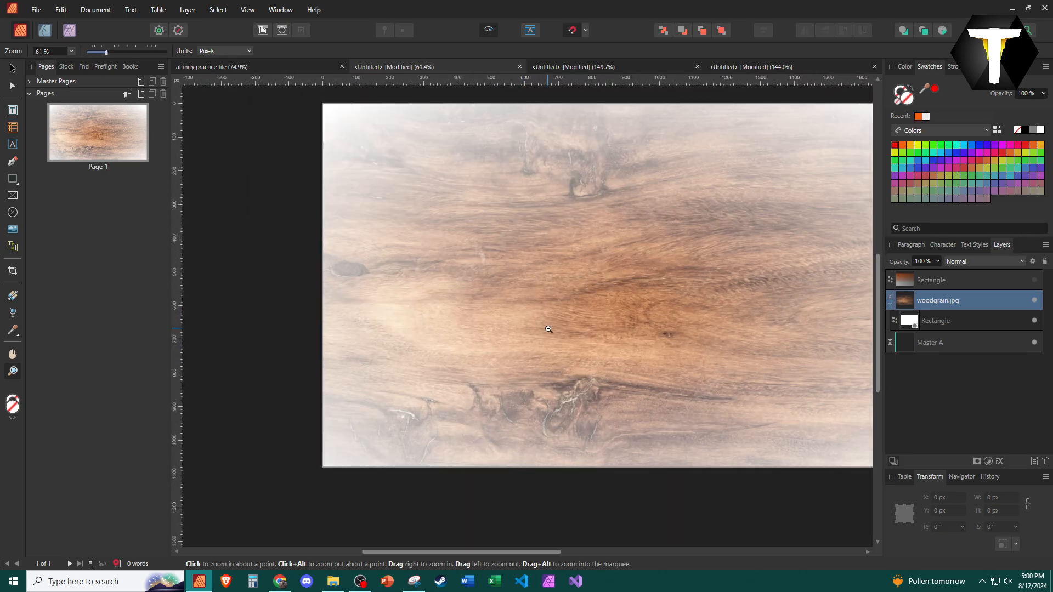
pyautogui.scroll(1, 550, 329)
pyautogui.moveTo(442, 332); pyautogui.dragTo(406, 301)
pyautogui.click(12, 355)
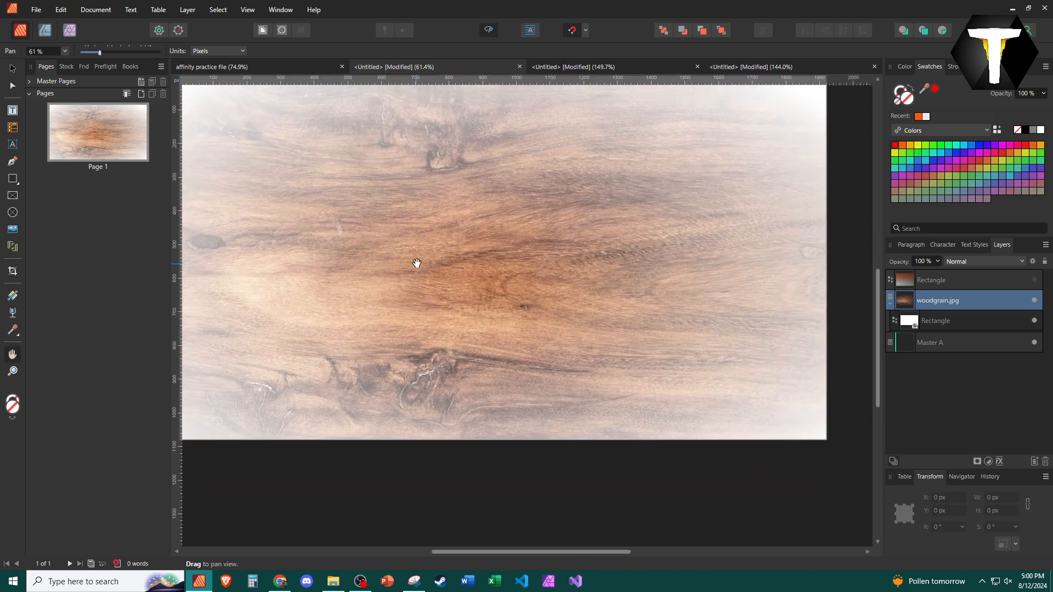
pyautogui.moveTo(418, 263); pyautogui.dragTo(437, 299)
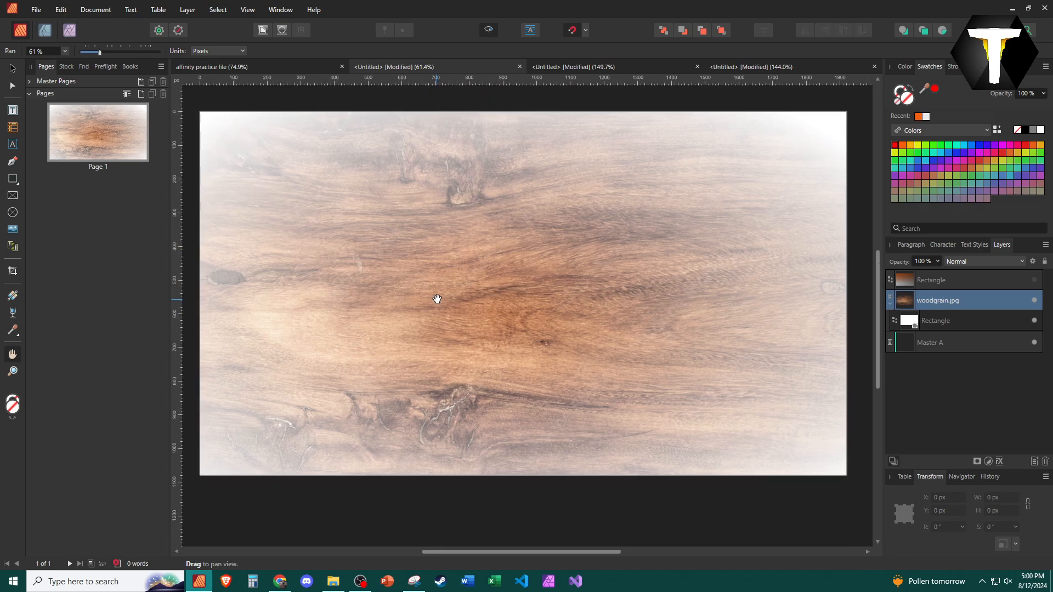
pyautogui.scroll(-1, 437, 299)
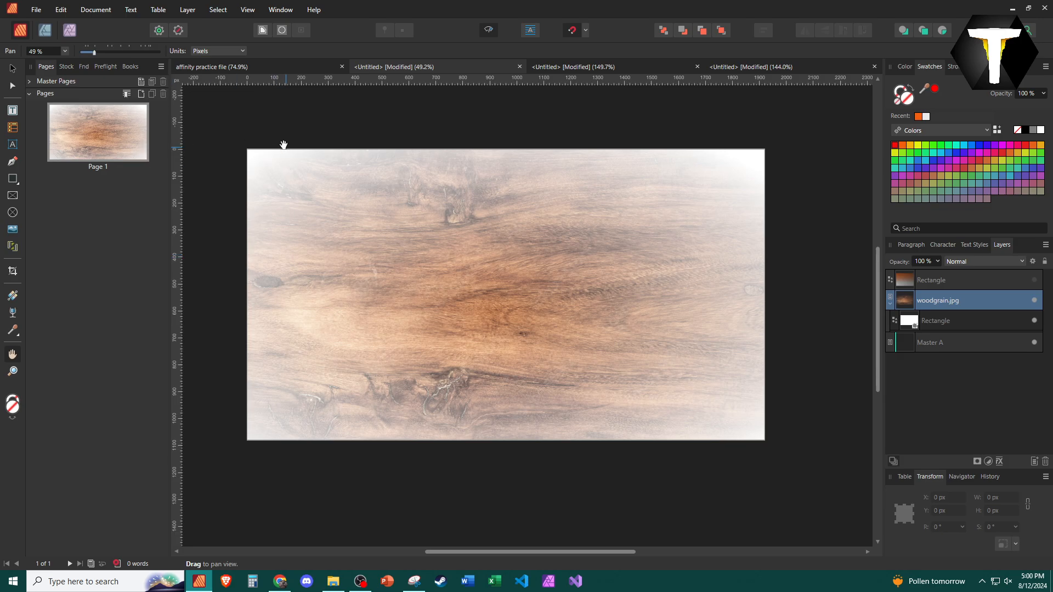
pyautogui.click(182, 13)
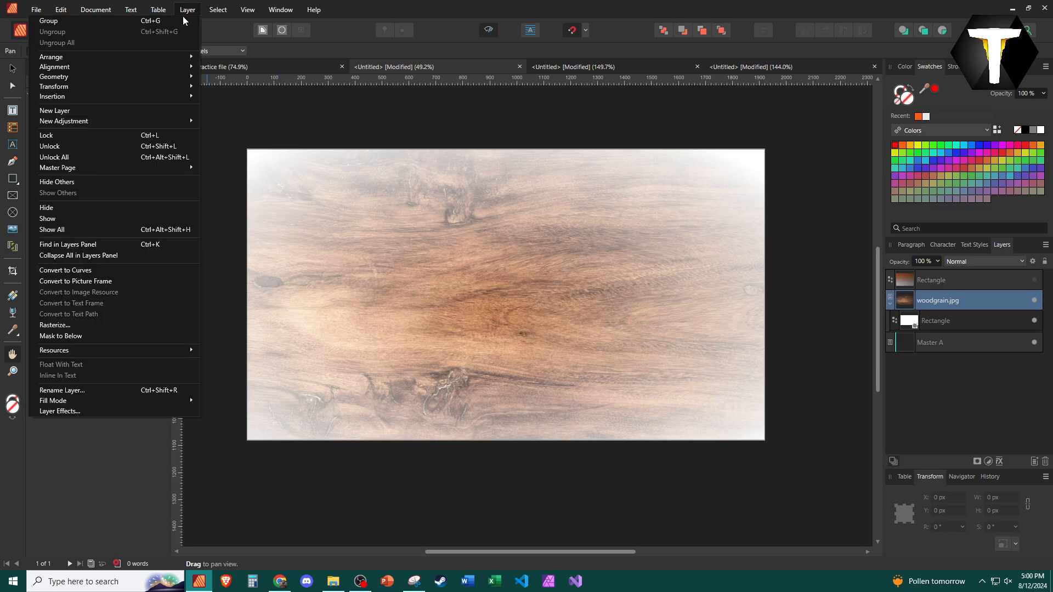
pyautogui.click(212, 13)
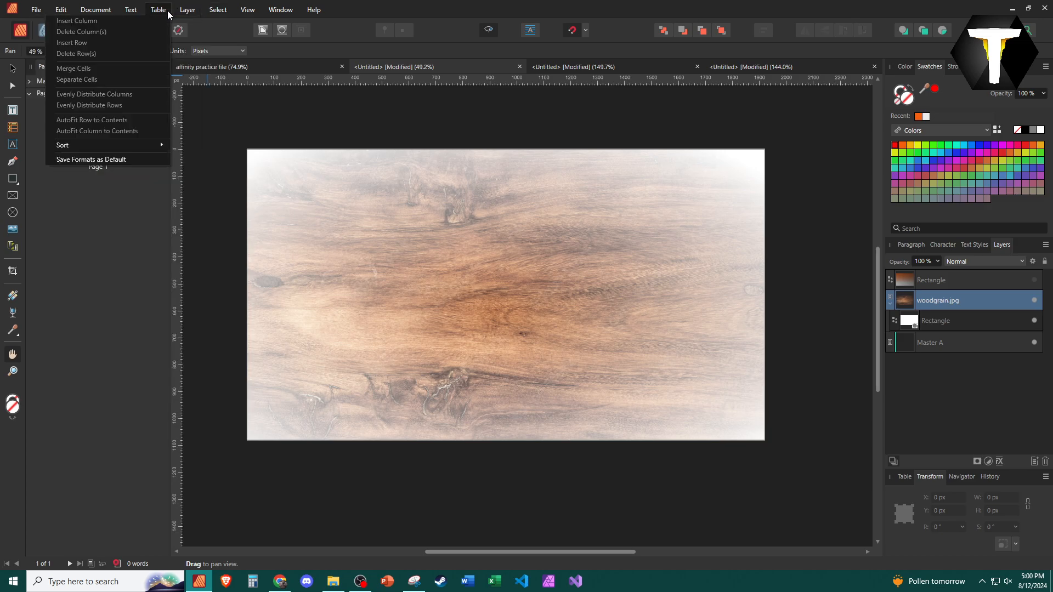
pyautogui.moveTo(132, 13)
pyautogui.moveTo(96, 215)
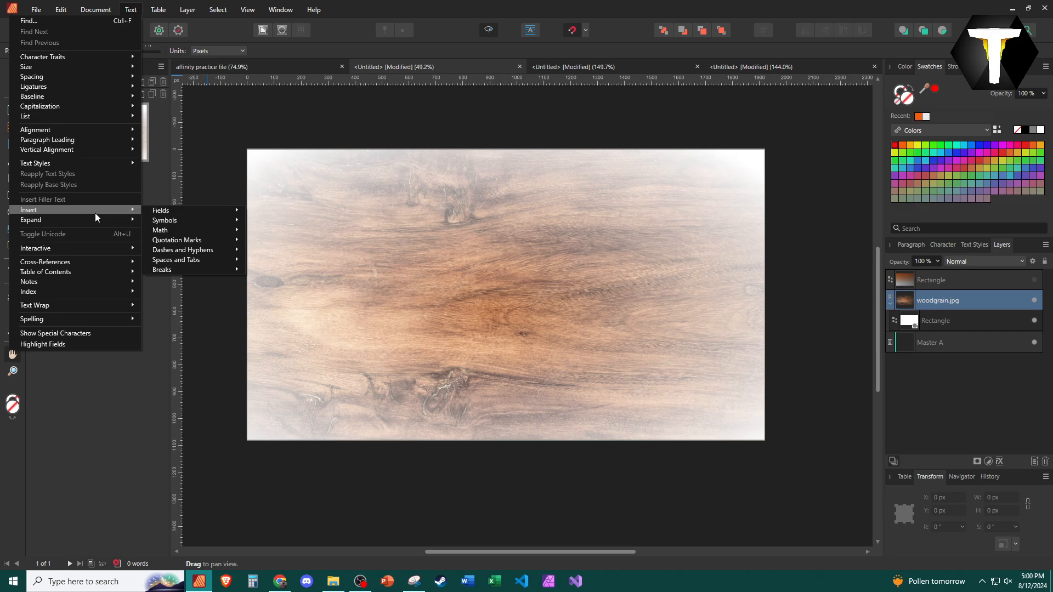
pyautogui.moveTo(104, 107)
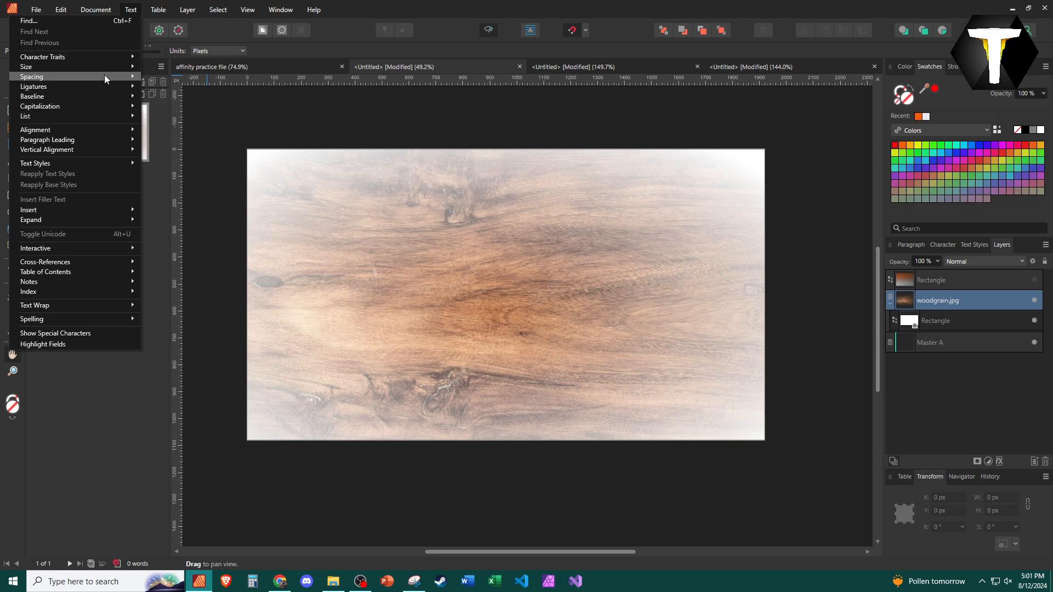
pyautogui.moveTo(104, 77)
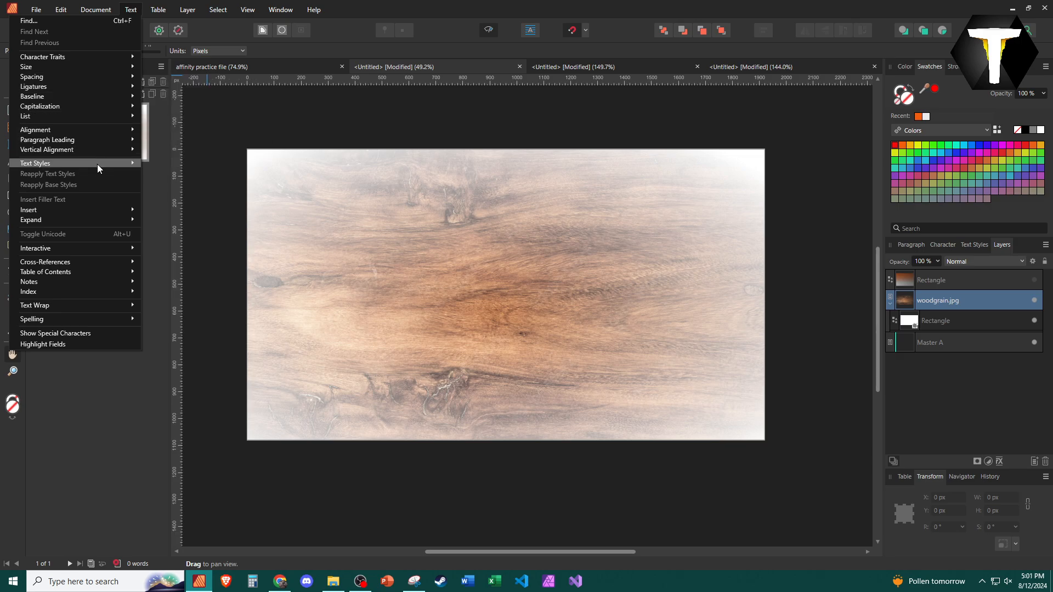
pyautogui.moveTo(90, 208)
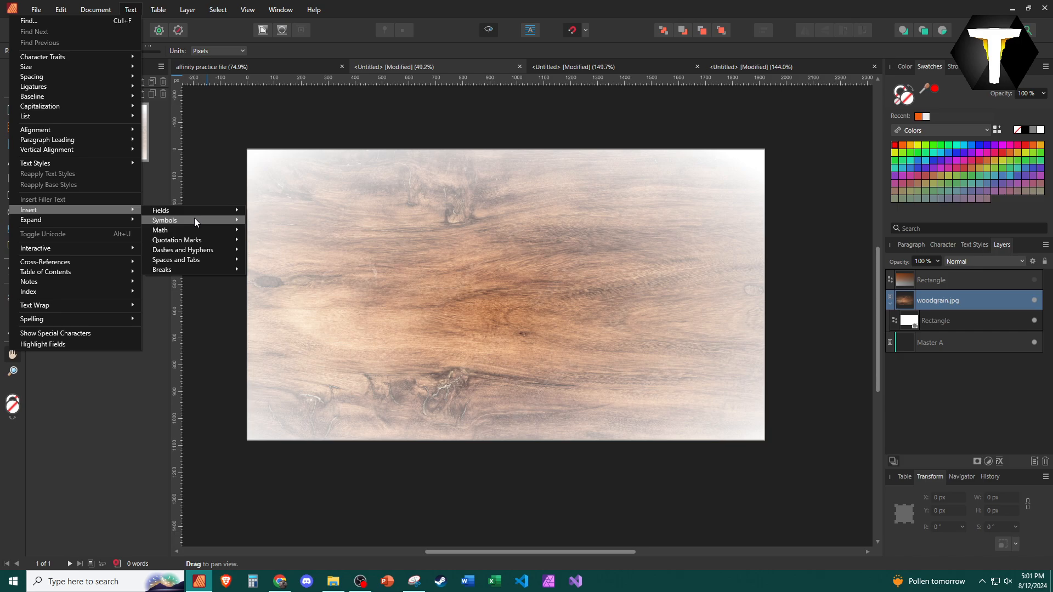
pyautogui.click(203, 358)
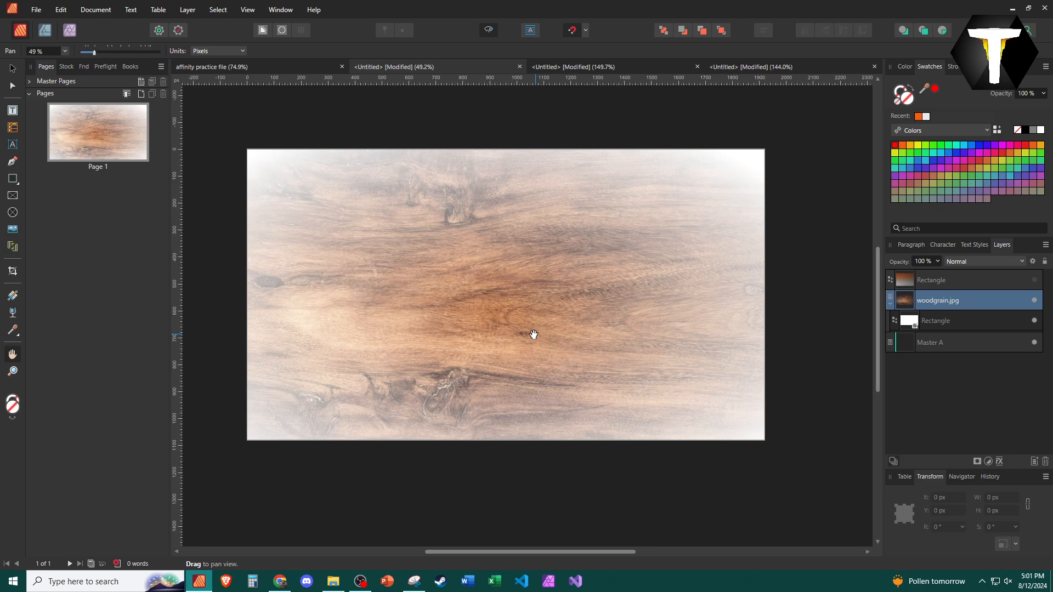
# Select the gradient rectangle layer and make it visible again
pyautogui.click(967, 277)
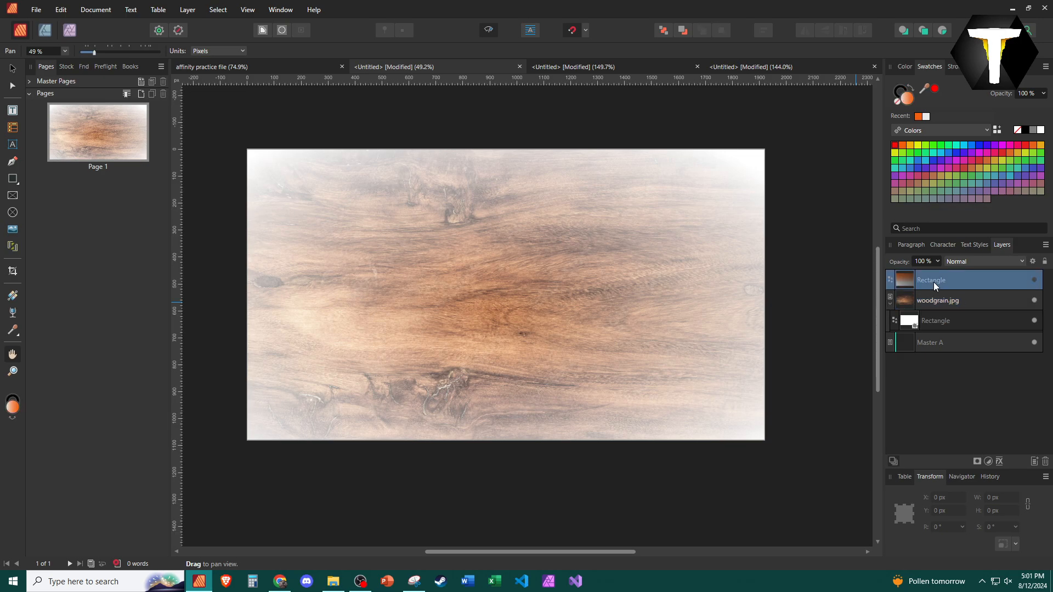
pyautogui.click(1034, 281)
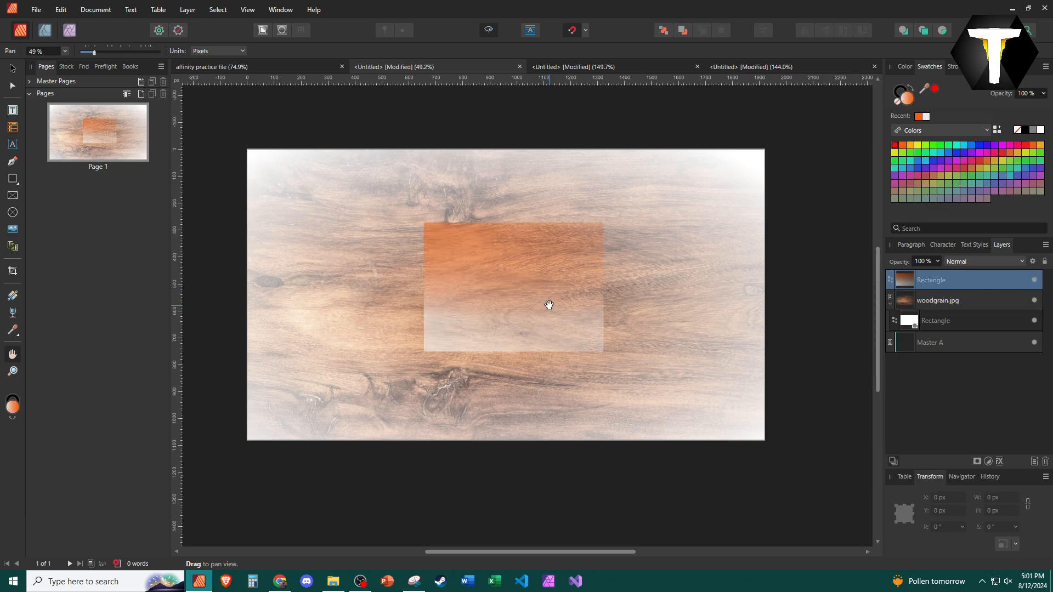